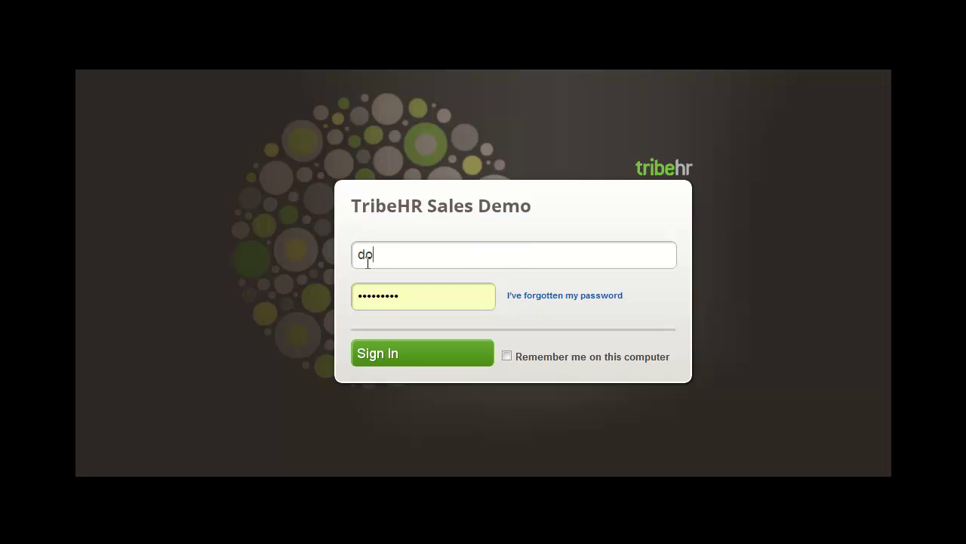
Step: Sign in to the TribeHR Sales Demo account with the demo username and password
{"action": "type", "text": "@tribehr.com"}
{"action": "key", "text": "Tab"}
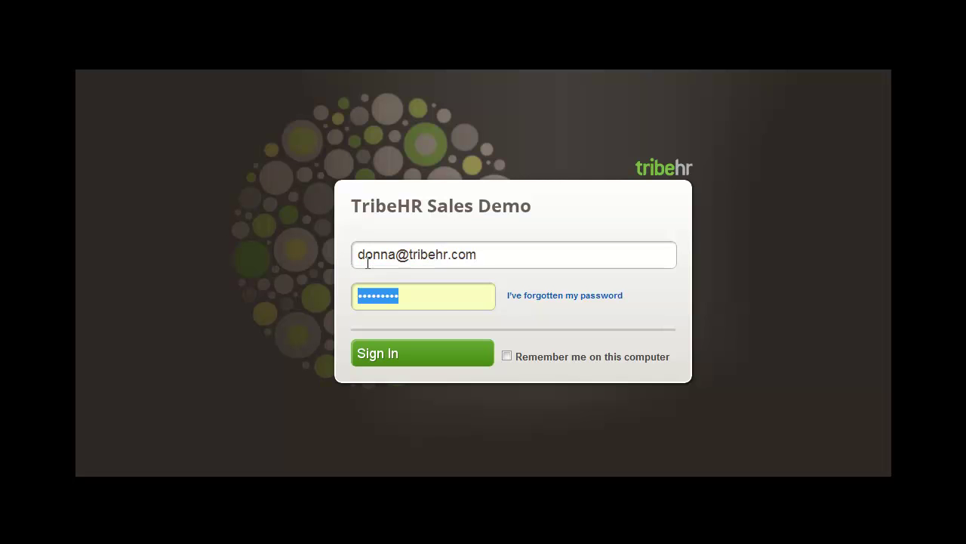
{"action": "type", "text": "password1"}
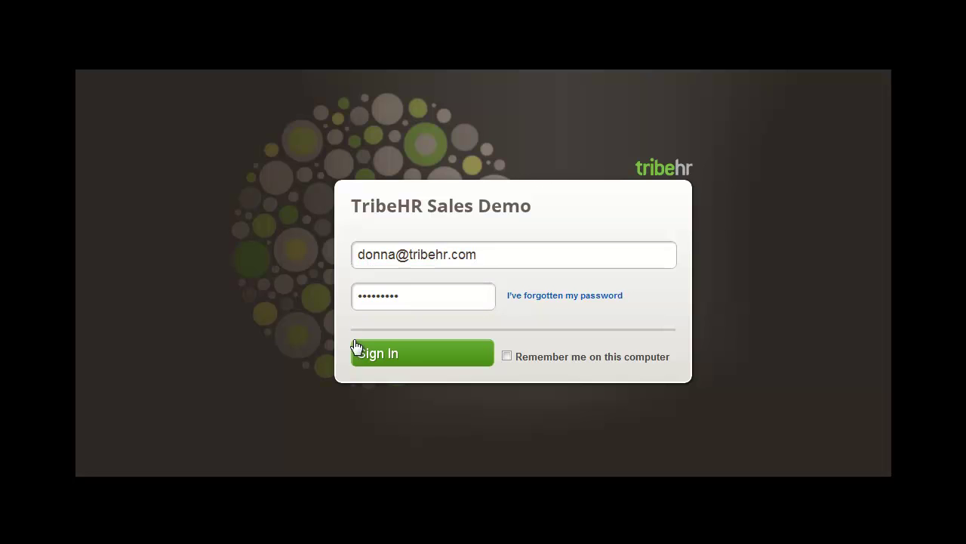
{"action": "left_click", "coordinate": [367, 356]}
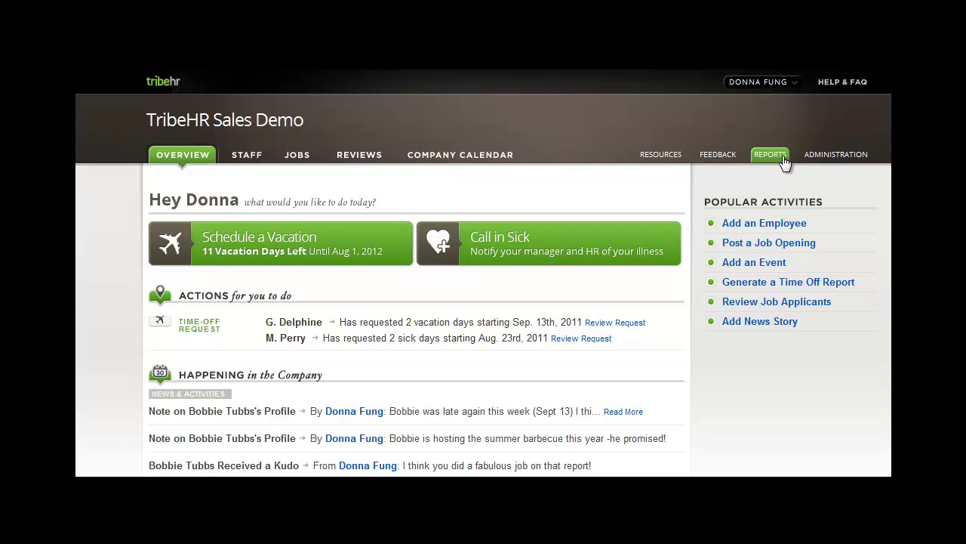
Step: Set balances to reset on Employee Anniversary Date and save the Company Information
{"action": "left_click", "coordinate": [829, 155]}
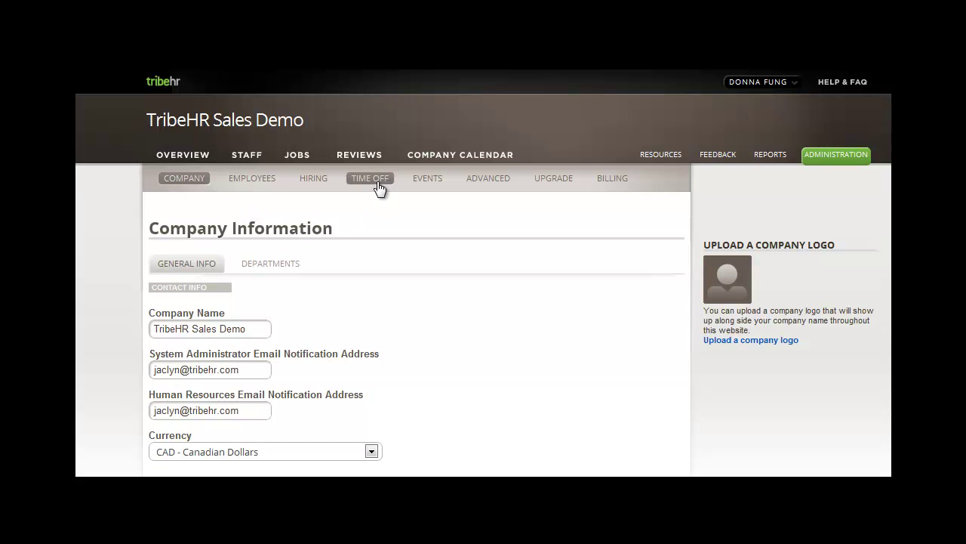
{"action": "scroll", "coordinate": [123, 190], "scroll_direction": "down", "scroll_amount": 3}
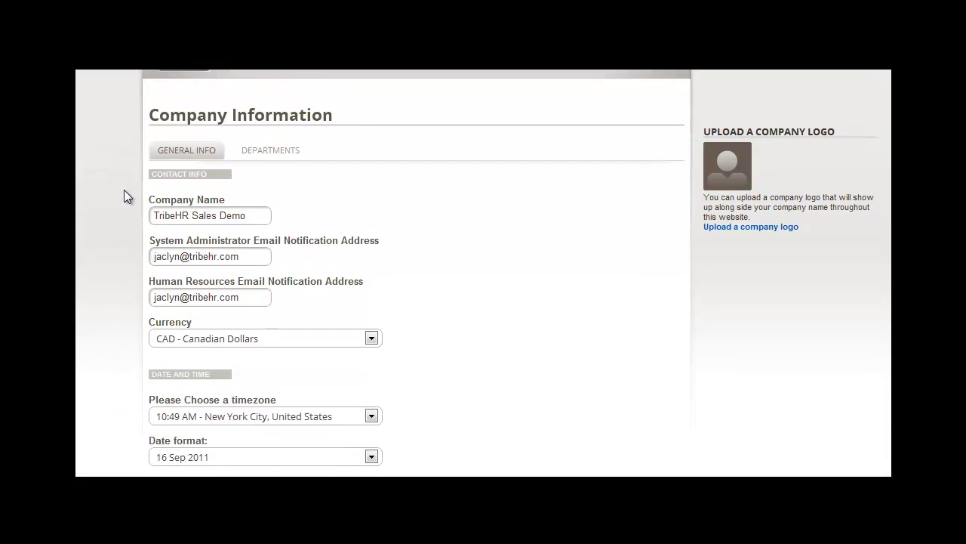
{"action": "scroll", "coordinate": [125, 190], "scroll_direction": "down", "scroll_amount": 10}
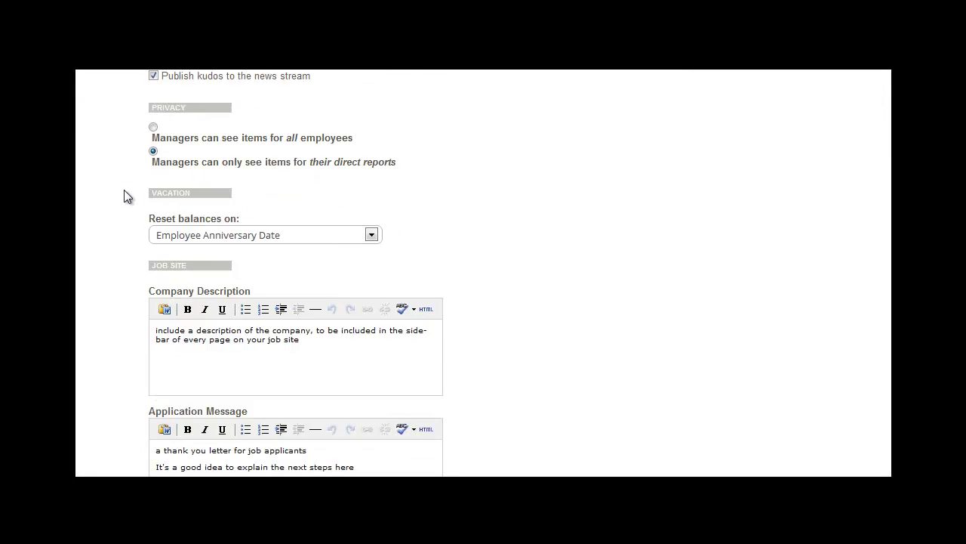
{"action": "scroll", "coordinate": [124, 189], "scroll_direction": "down", "scroll_amount": 2}
{"action": "left_click", "coordinate": [373, 165]}
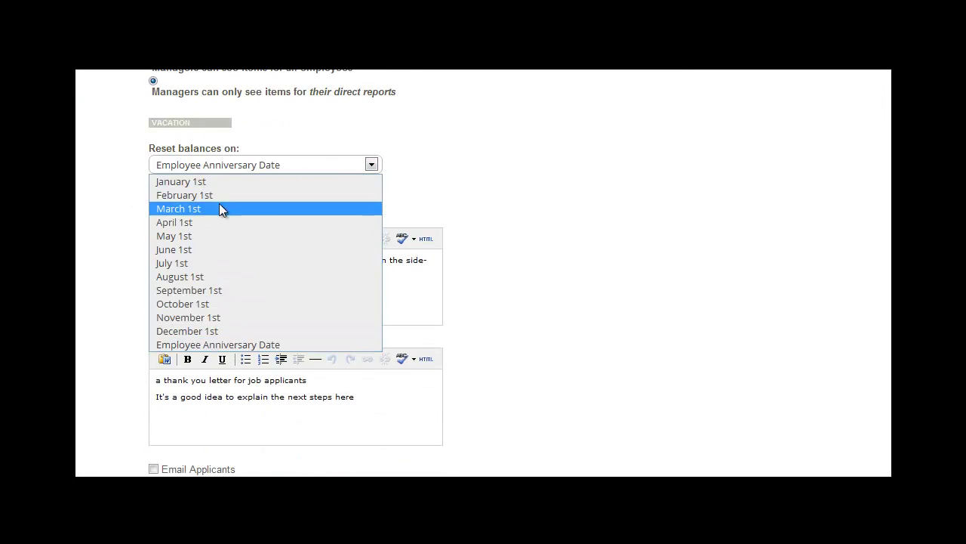
{"action": "left_click", "coordinate": [242, 345]}
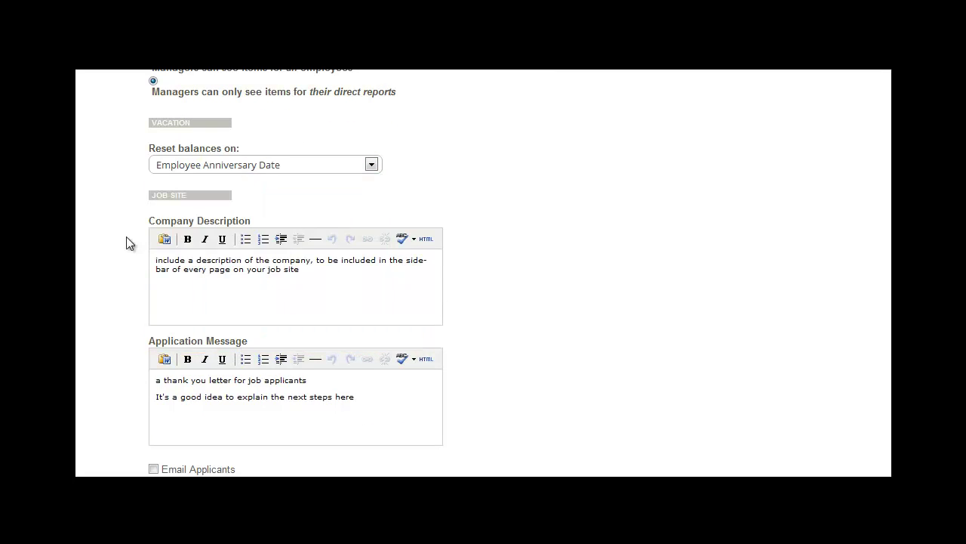
{"action": "scroll", "coordinate": [124, 238], "scroll_direction": "down", "scroll_amount": 3}
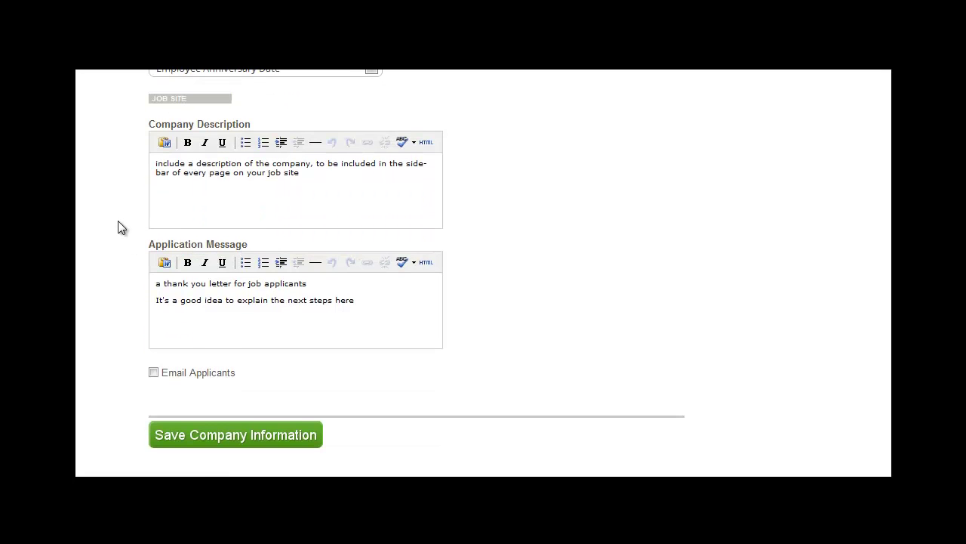
{"action": "left_click", "coordinate": [183, 442]}
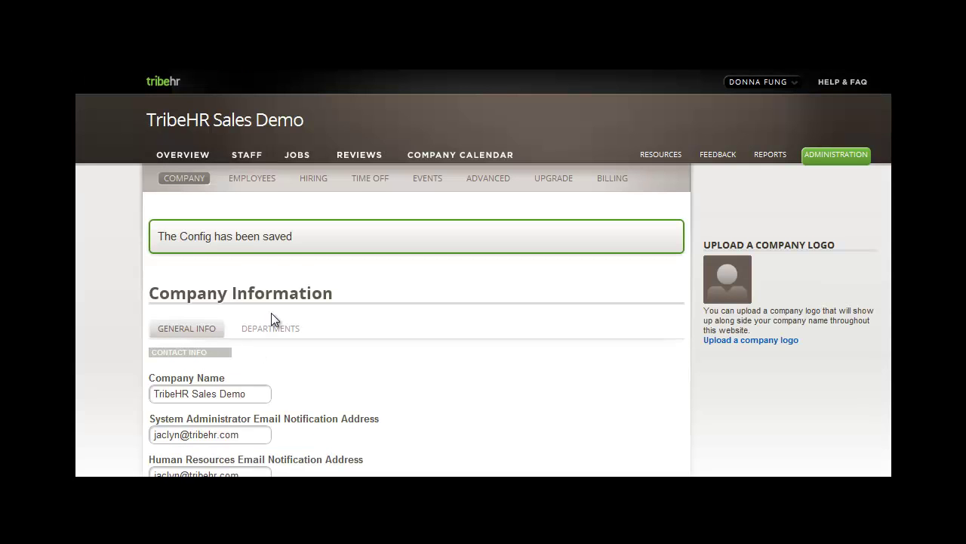
Step: Edit the Vacation type, keeping annual accrual at start of year and carry-over never expiring
{"action": "left_click", "coordinate": [362, 181]}
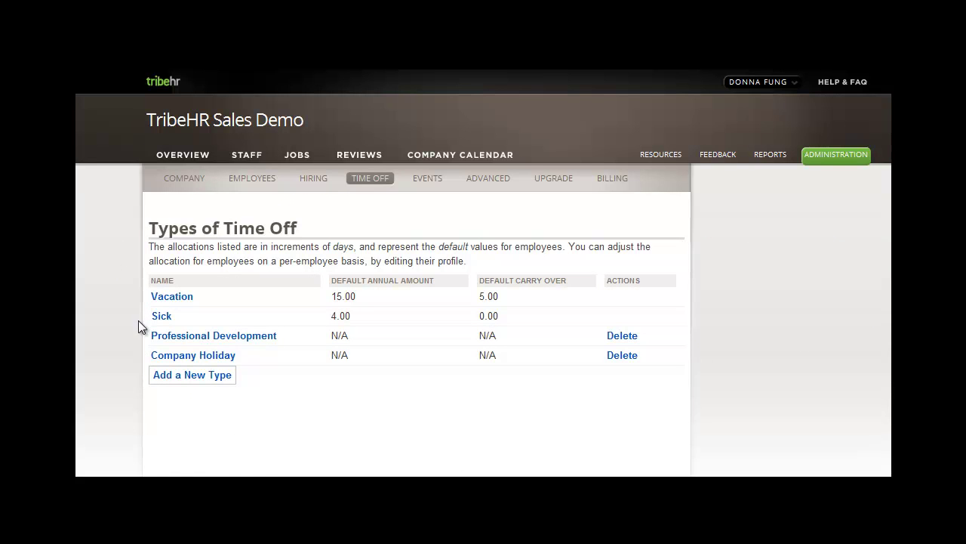
{"action": "left_click", "coordinate": [174, 297]}
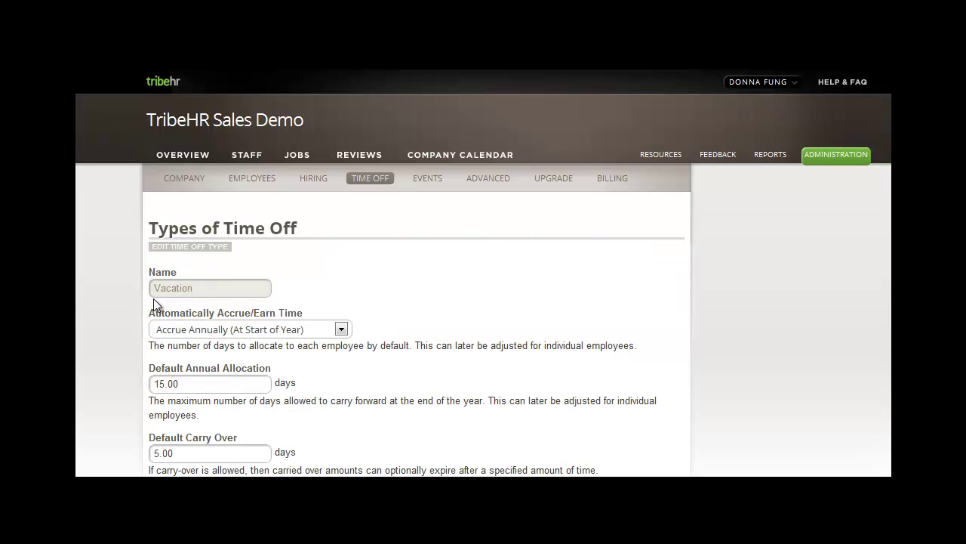
{"action": "left_click", "coordinate": [340, 332]}
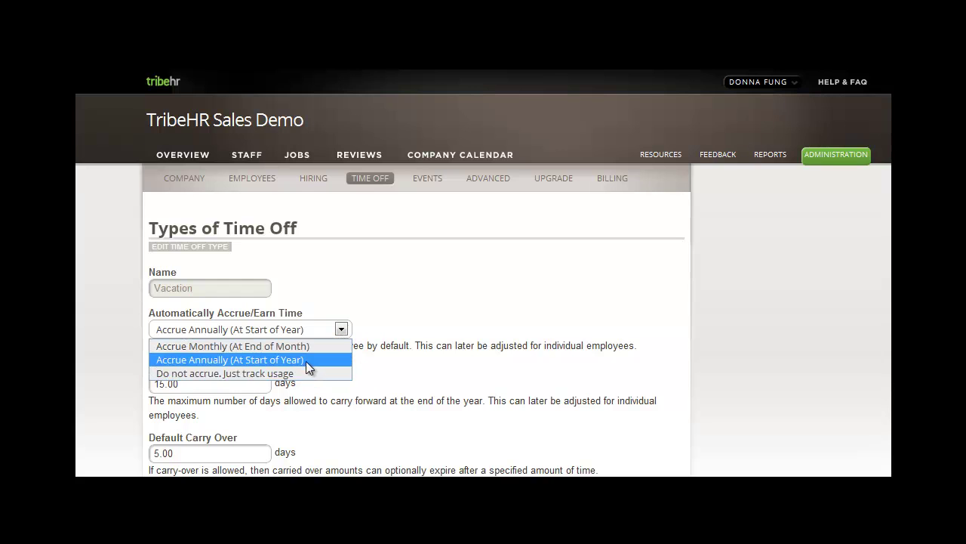
{"action": "left_click", "coordinate": [305, 361]}
{"action": "scroll", "coordinate": [305, 365], "scroll_direction": "down", "scroll_amount": 3}
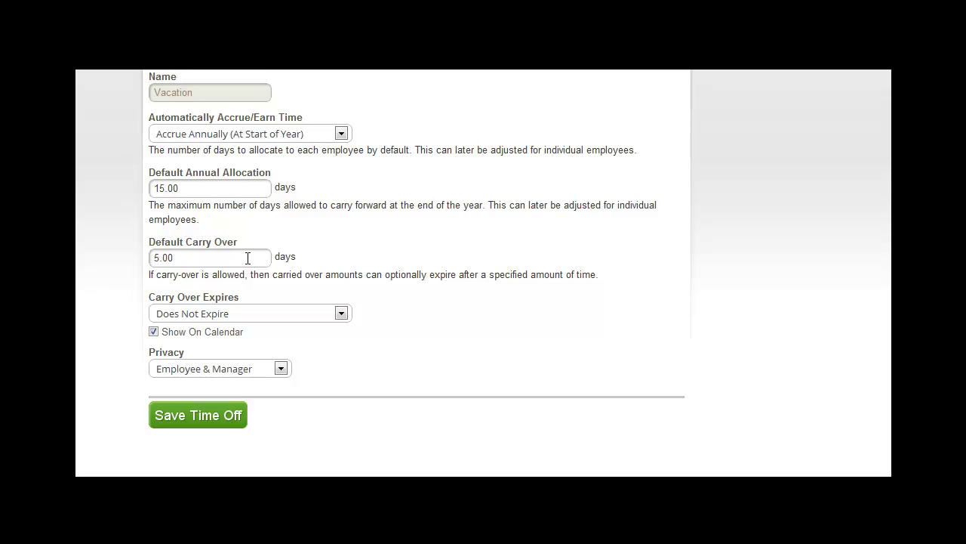
{"action": "left_click", "coordinate": [341, 313]}
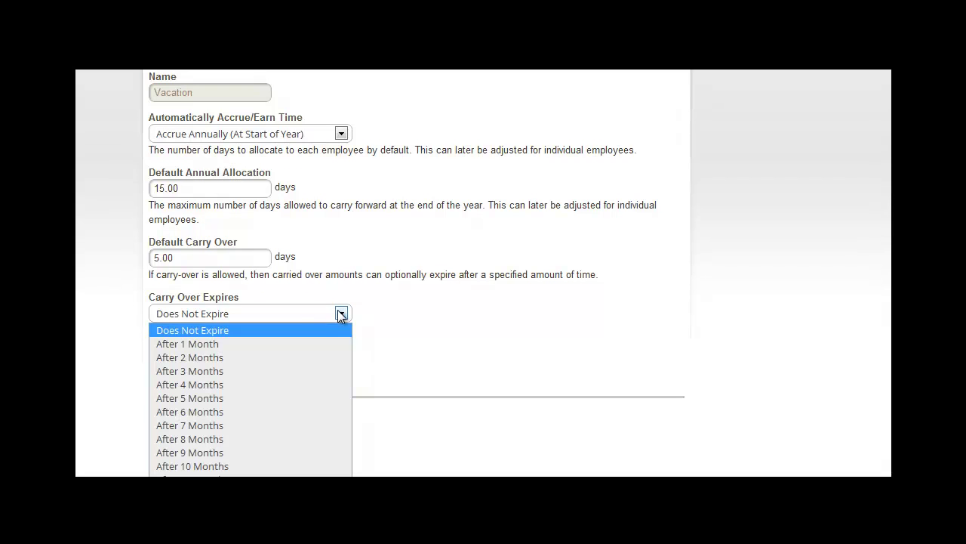
{"action": "left_click", "coordinate": [278, 331]}
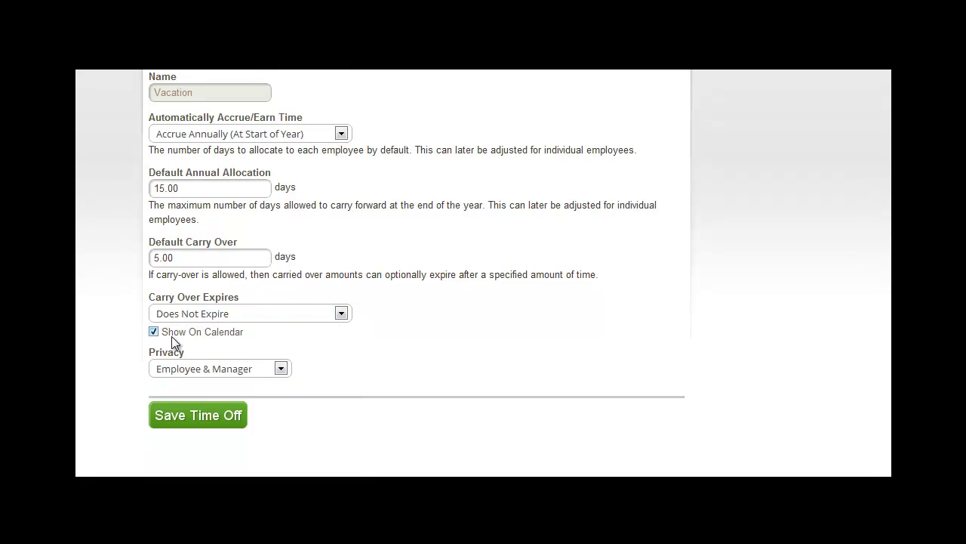
Step: Keep Vacation shown on the calendar, visible to Employee & Manager, and save it
{"action": "left_click", "coordinate": [152, 336]}
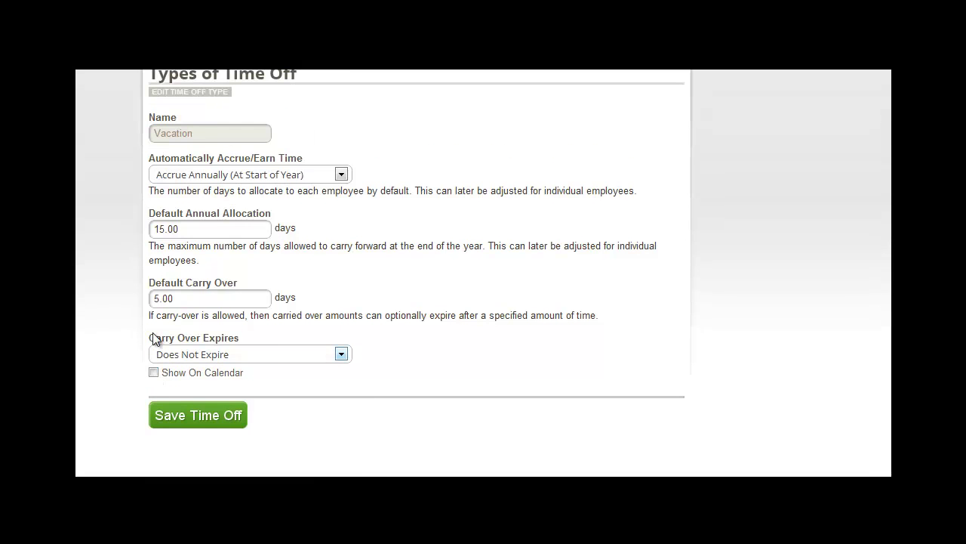
{"action": "left_click", "coordinate": [153, 372]}
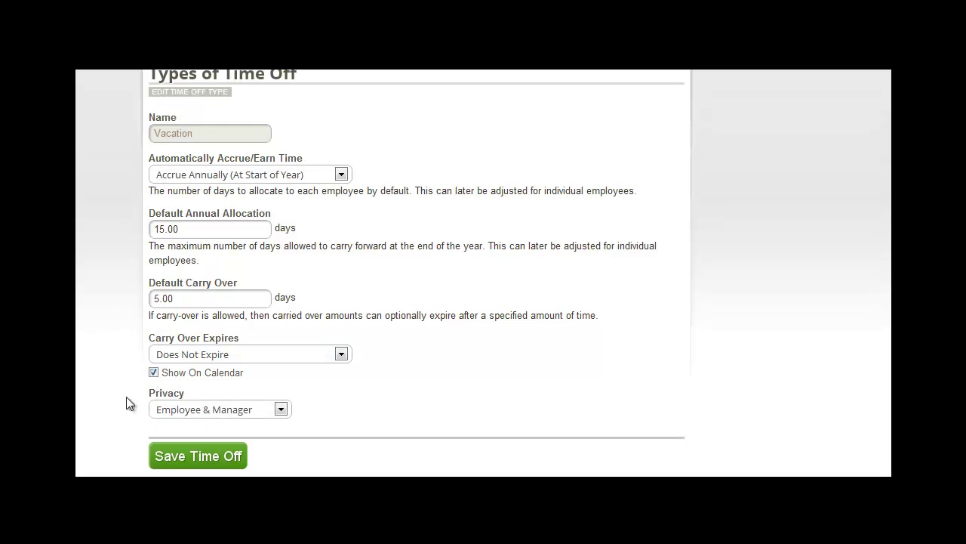
{"action": "left_click", "coordinate": [280, 409]}
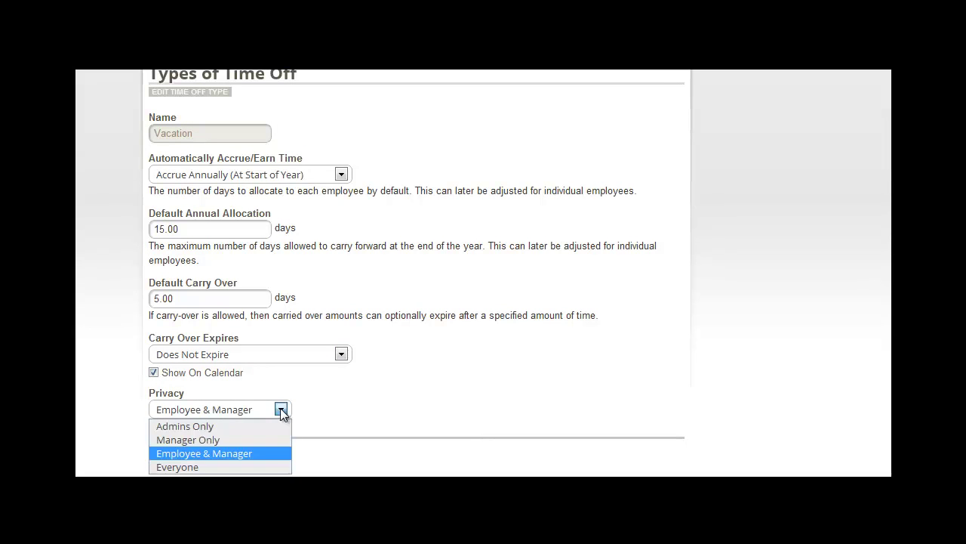
{"action": "left_click", "coordinate": [244, 453]}
{"action": "scroll", "coordinate": [234, 449], "scroll_direction": "down", "scroll_amount": 1}
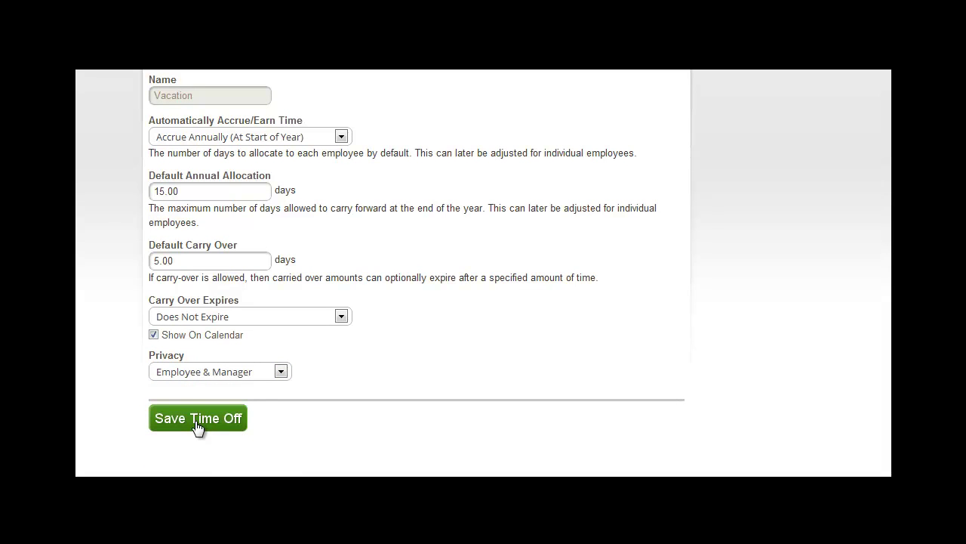
{"action": "left_click", "coordinate": [193, 422]}
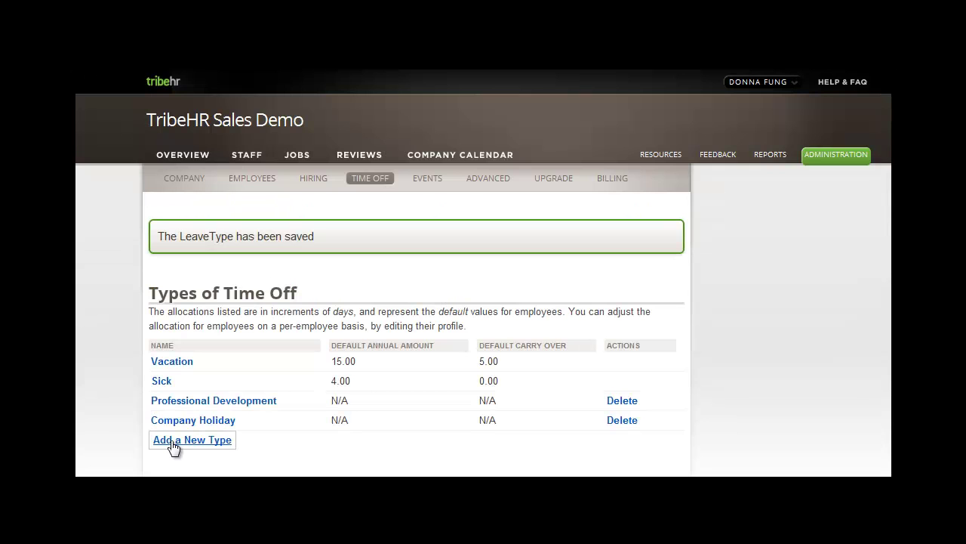
Step: Add a new time-off type named 'Days in lieu'
{"action": "left_click", "coordinate": [179, 444]}
{"action": "left_click", "coordinate": [171, 289]}
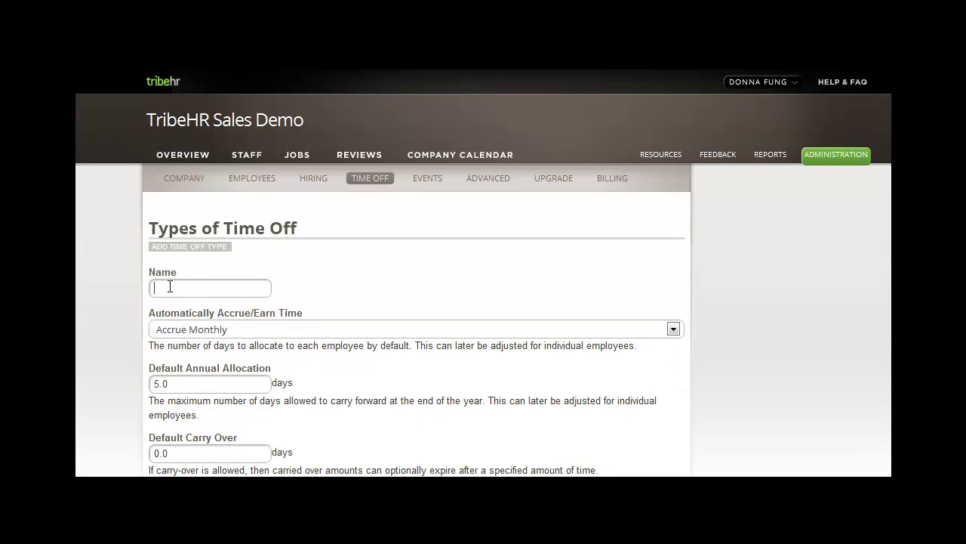
{"action": "type", "text": "Days in lieu"}
Step: Set it to accrue annually with 10 days and 0 carry-over that never expires
{"action": "left_click", "coordinate": [672, 330]}
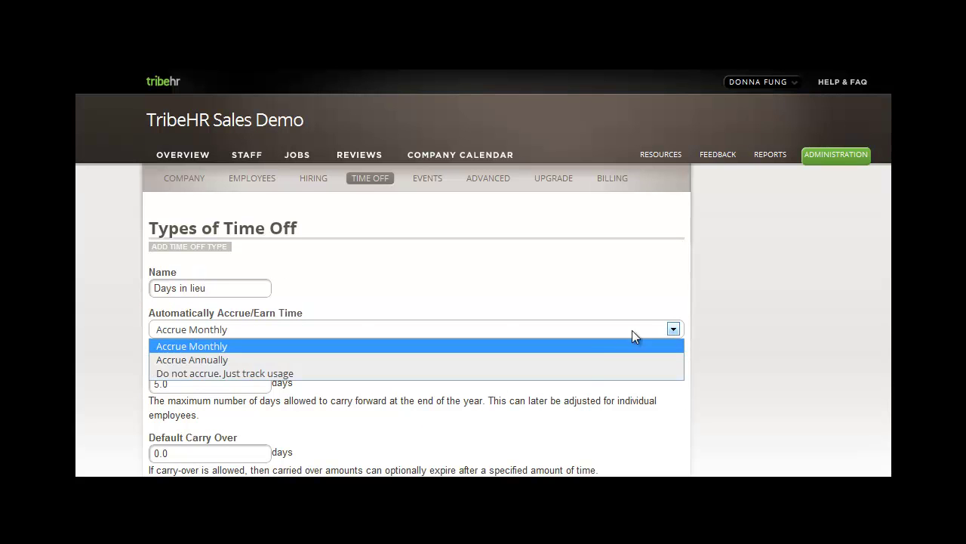
{"action": "left_click", "coordinate": [579, 359]}
{"action": "scroll", "coordinate": [579, 358], "scroll_direction": "down", "scroll_amount": 2}
{"action": "scroll", "coordinate": [578, 358], "scroll_direction": "down", "scroll_amount": 1}
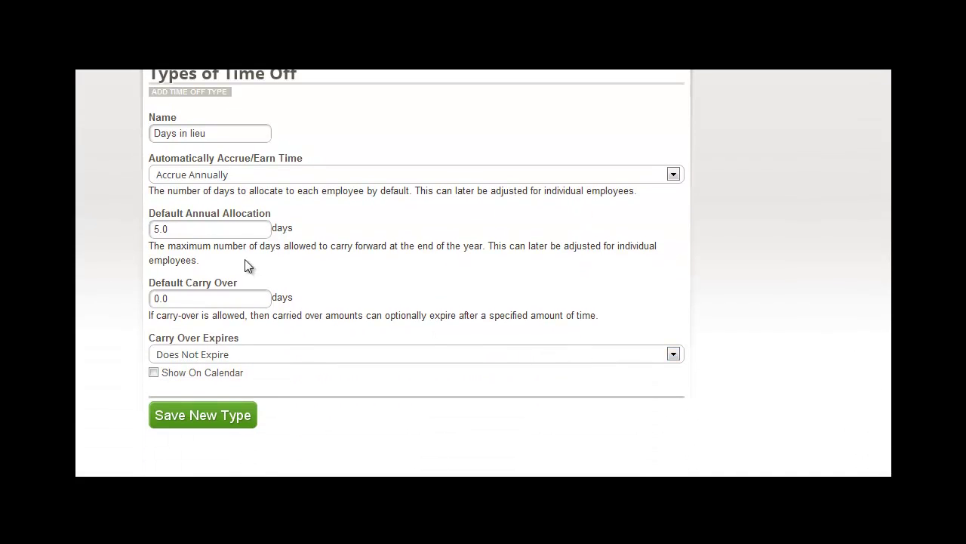
{"action": "left_click_drag", "start_coordinate": [224, 228], "coordinate": [155, 228]}
{"action": "type", "text": "10"}
{"action": "left_click_drag", "start_coordinate": [184, 302], "coordinate": [123, 308]}
{"action": "type", "text": "0"}
{"action": "left_click", "coordinate": [164, 356]}
{"action": "left_click", "coordinate": [165, 370]}
Step: Switch Days in lieu to track usage only, show it on the calendar for Employee & Manager, and save
{"action": "left_click", "coordinate": [180, 178]}
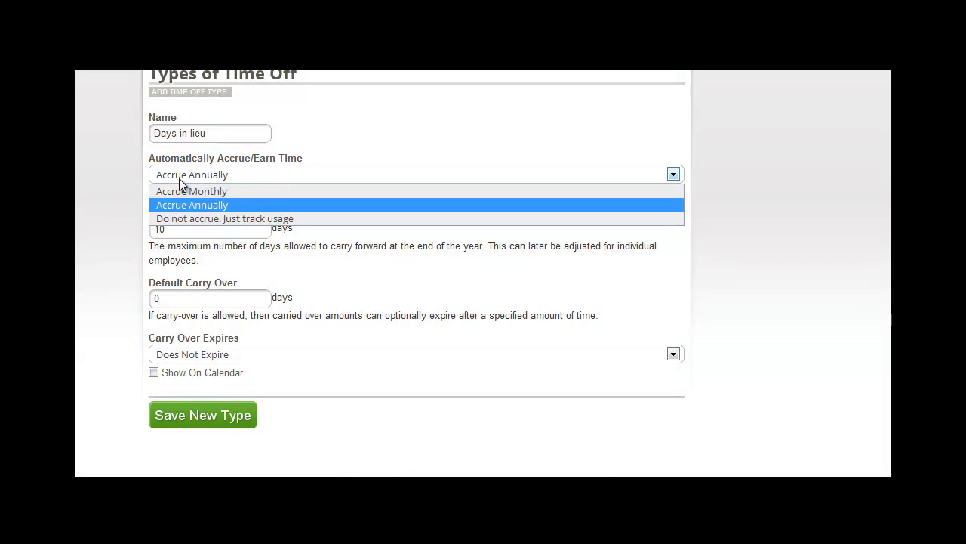
{"action": "left_click", "coordinate": [190, 219]}
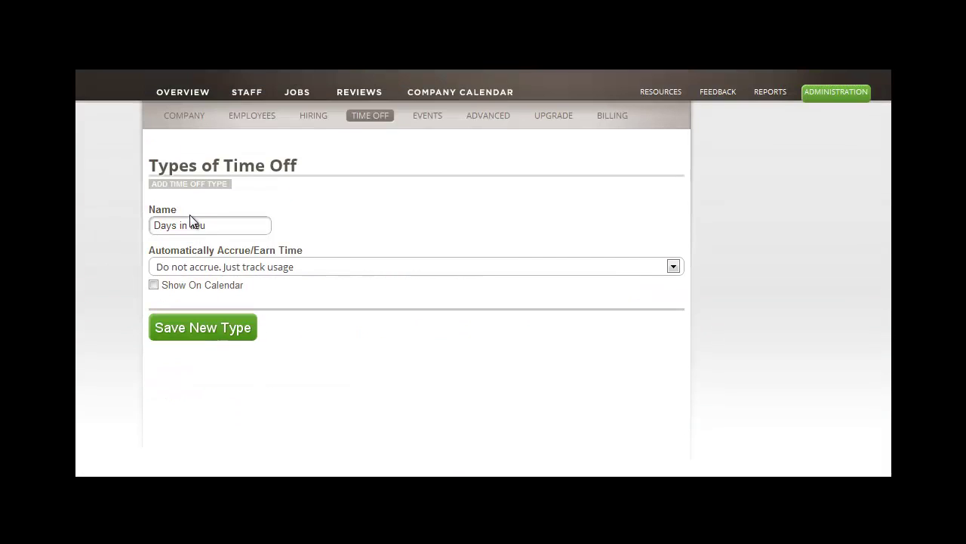
{"action": "left_click", "coordinate": [153, 284]}
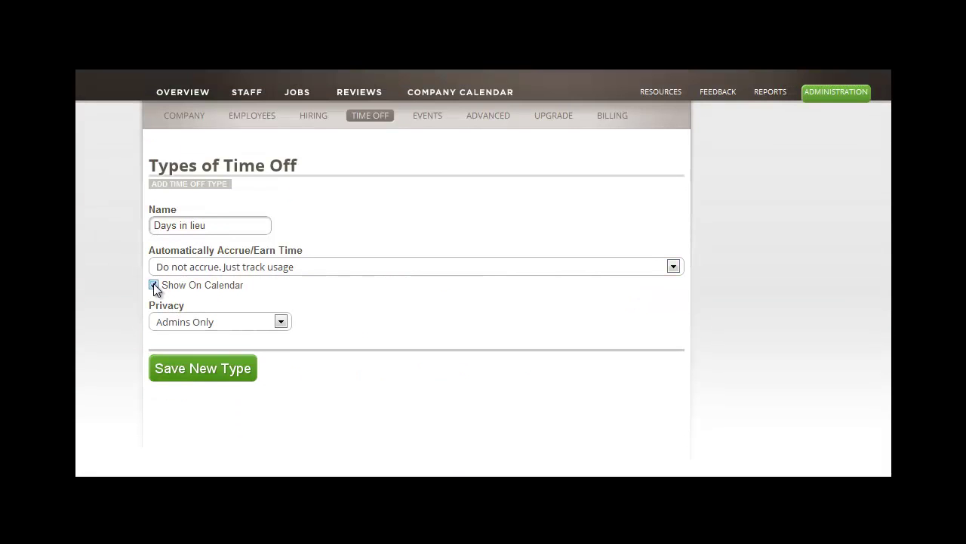
{"action": "left_click", "coordinate": [249, 323]}
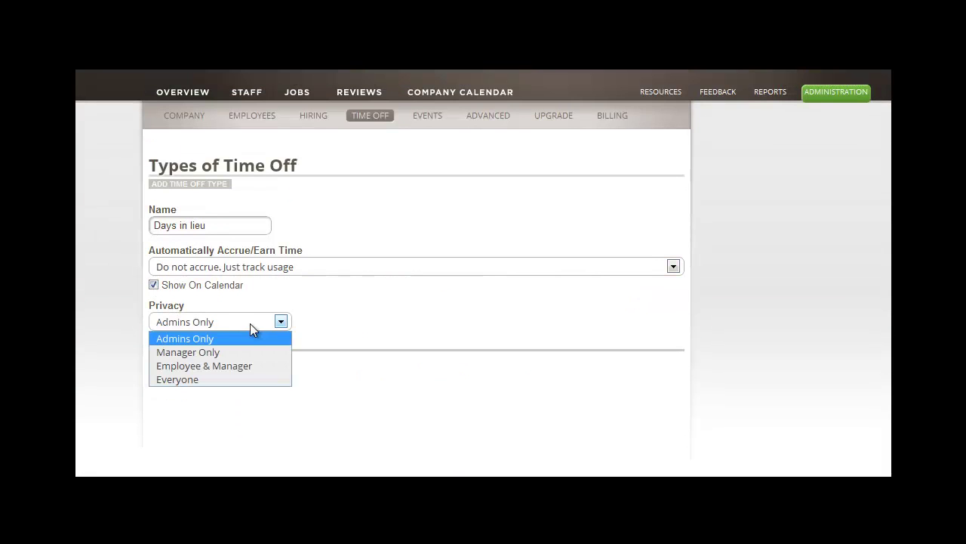
{"action": "left_click", "coordinate": [205, 365]}
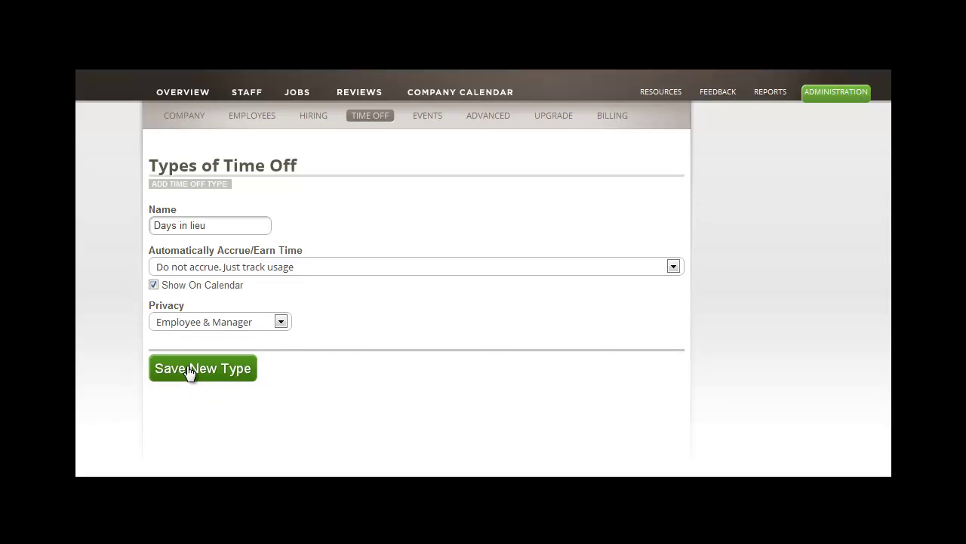
{"action": "left_click", "coordinate": [189, 370]}
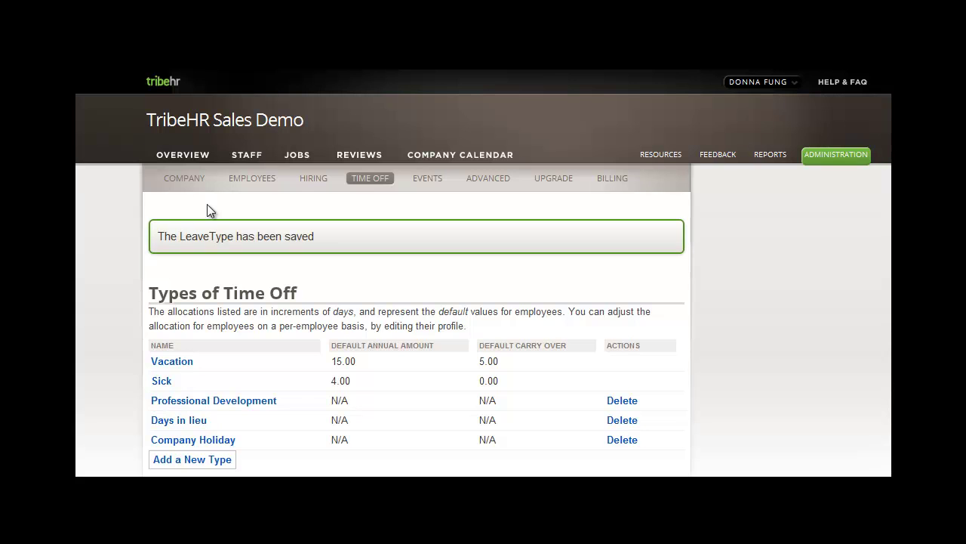
Step: Open the first team member's Time Off details from the Staff list
{"action": "left_click", "coordinate": [241, 160]}
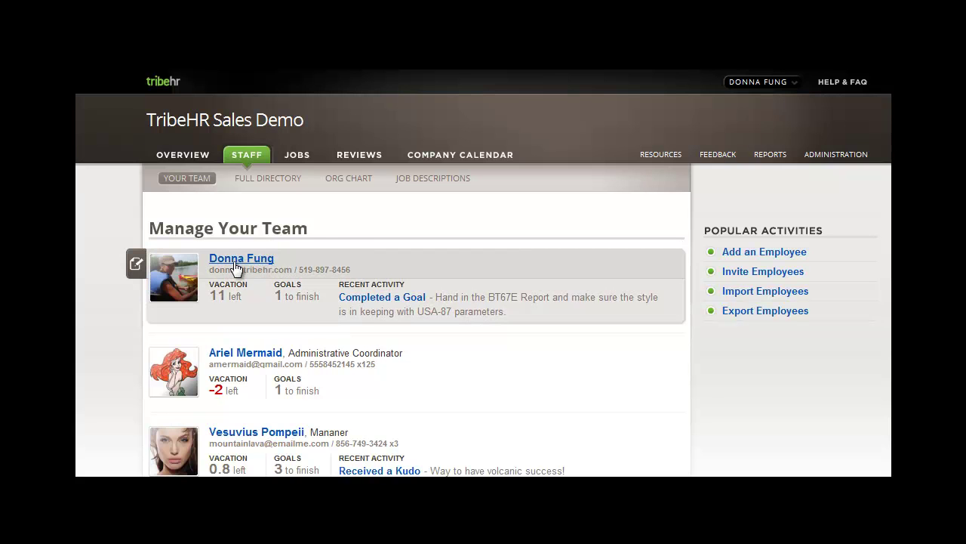
{"action": "left_click", "coordinate": [236, 266]}
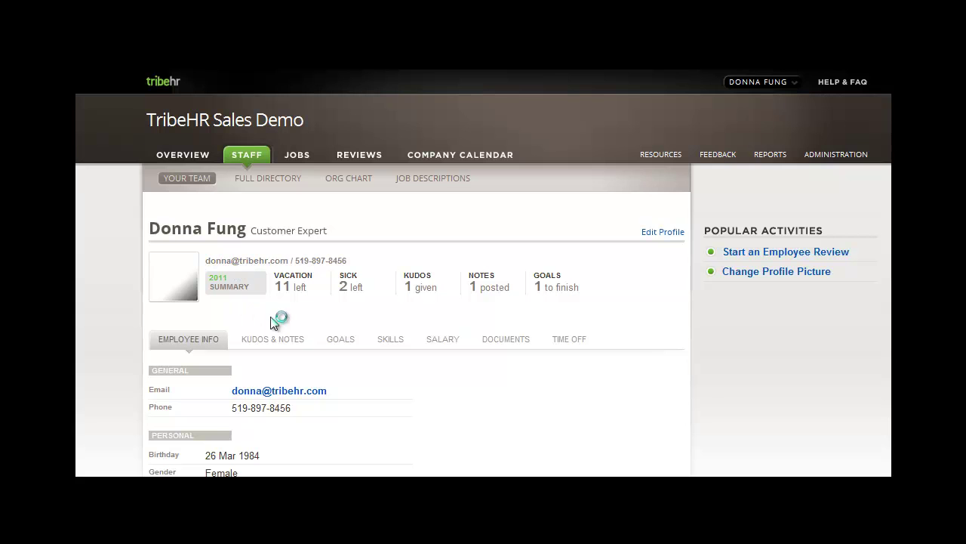
{"action": "left_click", "coordinate": [562, 340]}
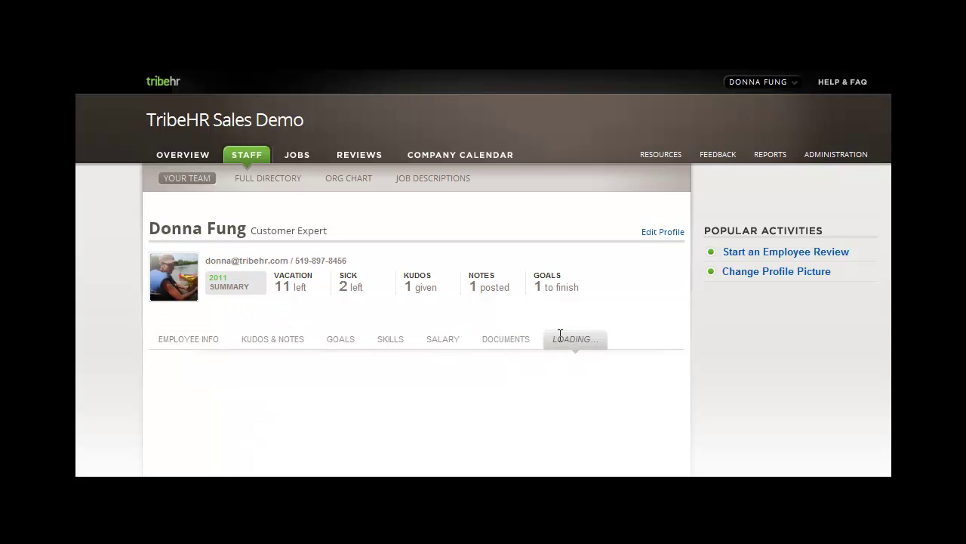
{"action": "scroll", "coordinate": [560, 335], "scroll_direction": "down", "scroll_amount": 1}
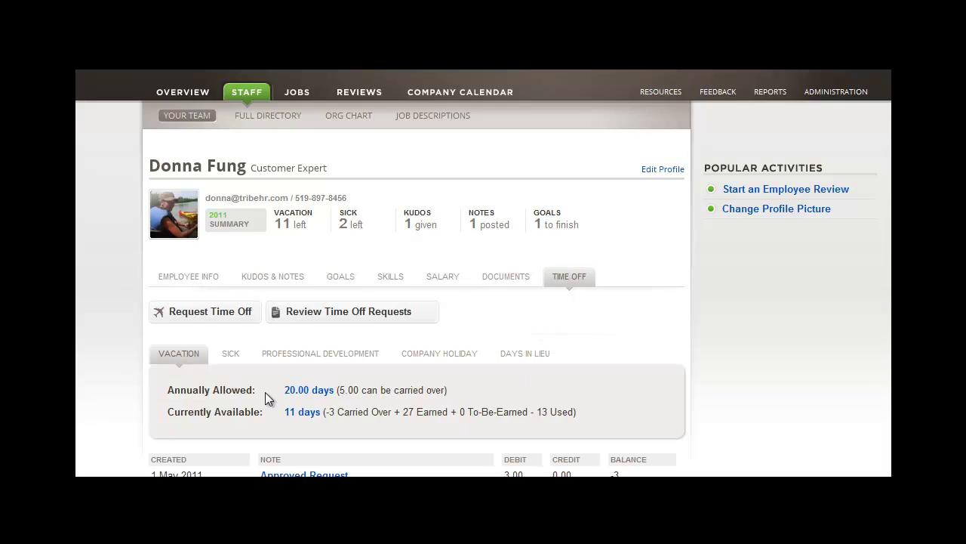
{"action": "scroll", "coordinate": [229, 390], "scroll_direction": "down", "scroll_amount": 1}
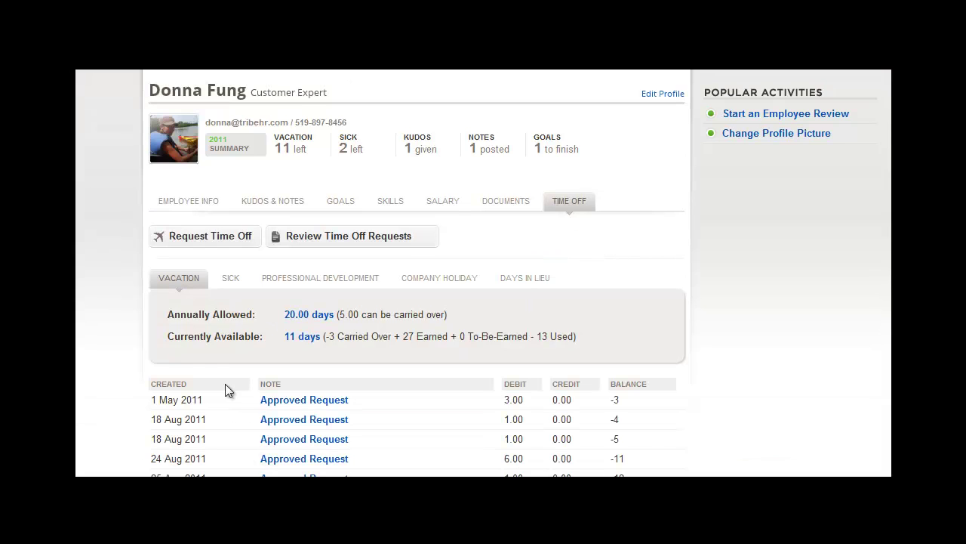
Step: Change the employee's vacation allocation to 25 annual days with 4 days carry-over
{"action": "left_click", "coordinate": [309, 316]}
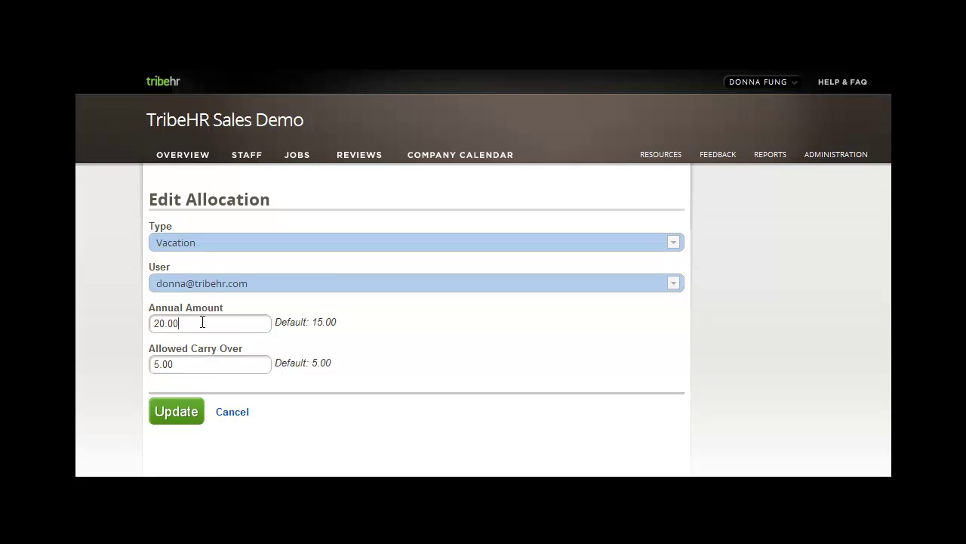
{"action": "key", "text": "ctrl+a"}
{"action": "type", "text": "25"}
{"action": "left_click_drag", "start_coordinate": [205, 365], "coordinate": [78, 369]}
{"action": "type", "text": "4"}
{"action": "left_click", "coordinate": [173, 423]}
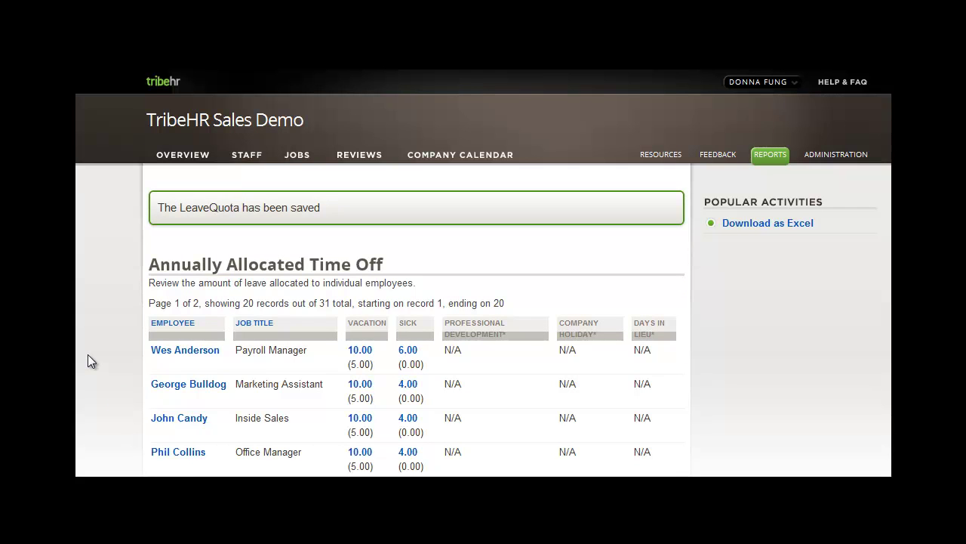
Step: Review the Annually Allocated Time Off report showing the new 25-day entry
{"action": "scroll", "coordinate": [88, 355], "scroll_direction": "down", "scroll_amount": 1}
{"action": "scroll", "coordinate": [105, 276], "scroll_direction": "down", "scroll_amount": 2}
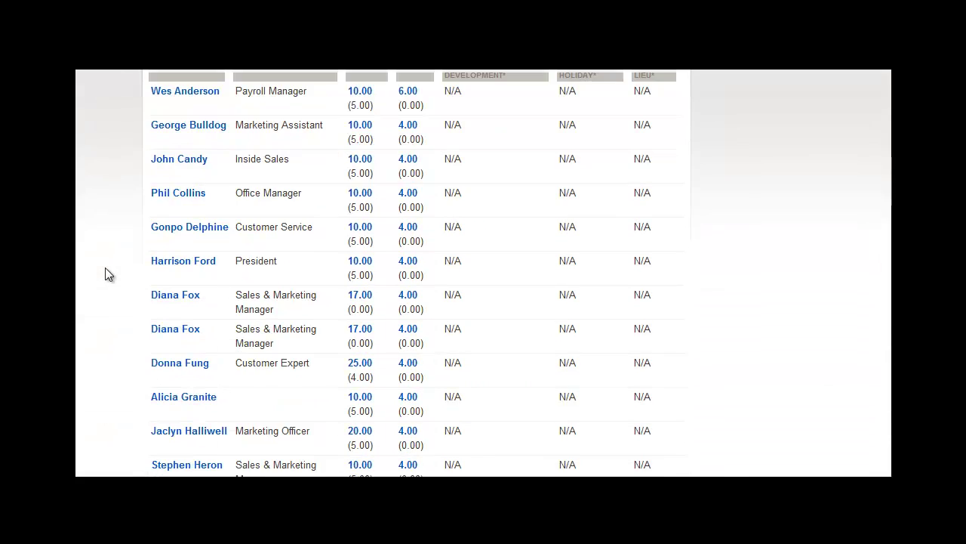
{"action": "scroll", "coordinate": [105, 276], "scroll_direction": "up", "scroll_amount": 2}
{"action": "left_click_drag", "start_coordinate": [144, 161], "coordinate": [389, 158]}
{"action": "left_click", "coordinate": [389, 159]}
{"action": "scroll", "coordinate": [399, 160], "scroll_direction": "up", "scroll_amount": 2}
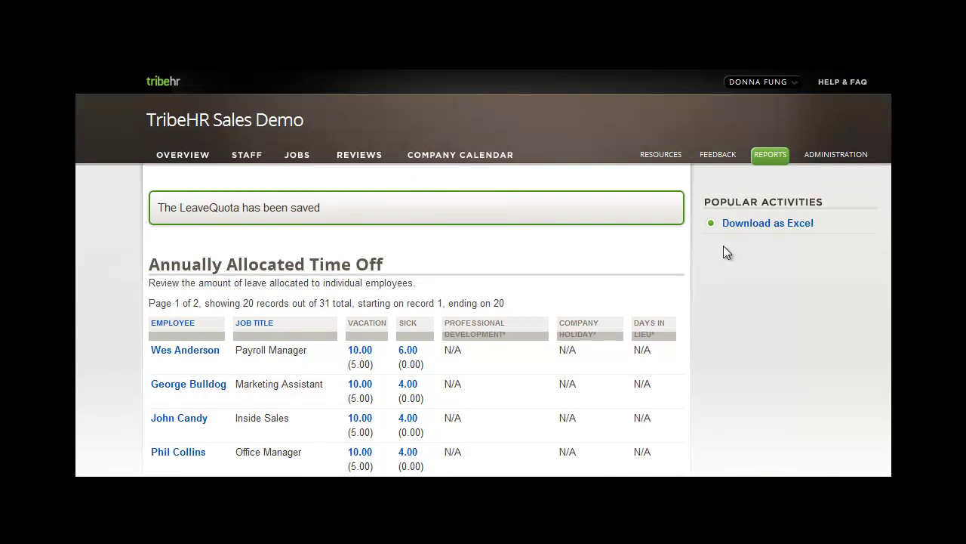
Step: Open the Time Off Ledger report and look through its 247 transactions
{"action": "left_click", "coordinate": [767, 160]}
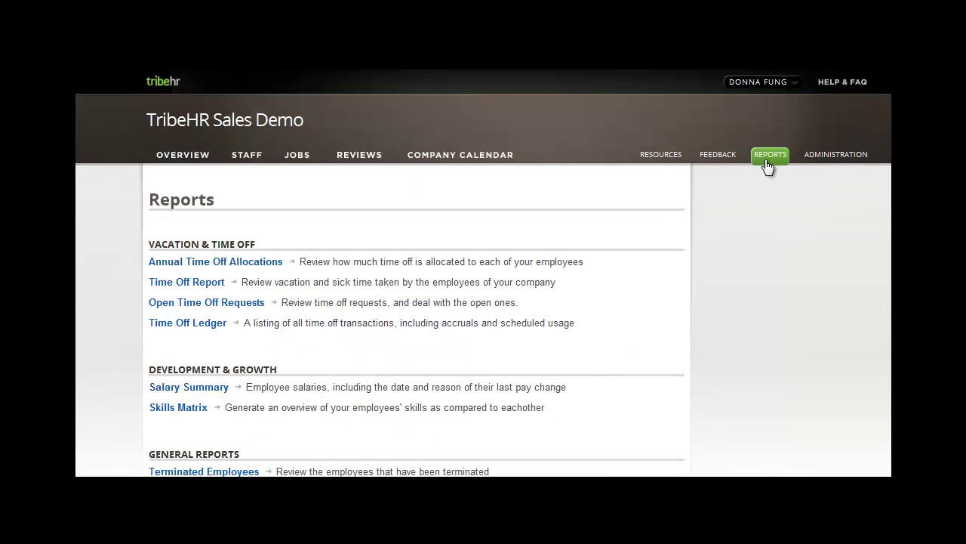
{"action": "left_click", "coordinate": [184, 328]}
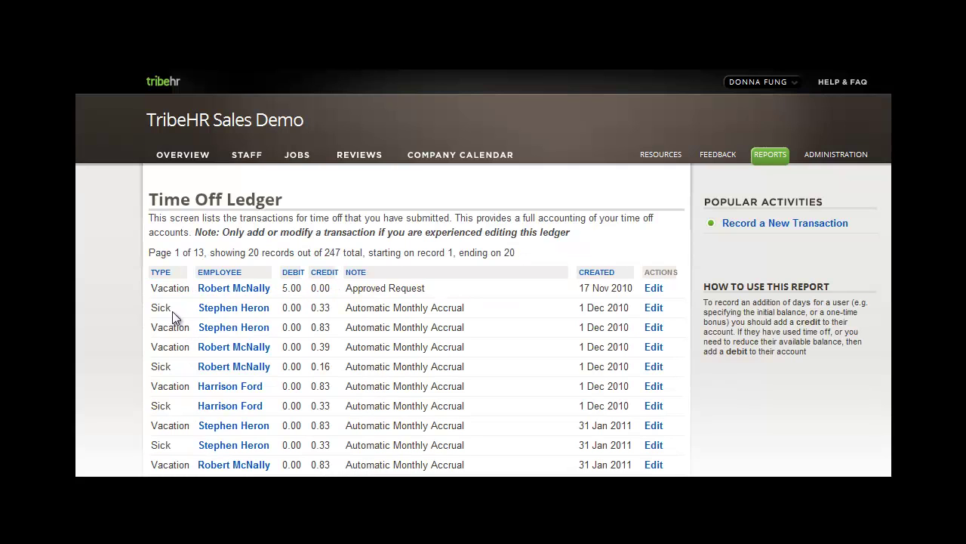
{"action": "scroll", "coordinate": [120, 283], "scroll_direction": "down", "scroll_amount": 3}
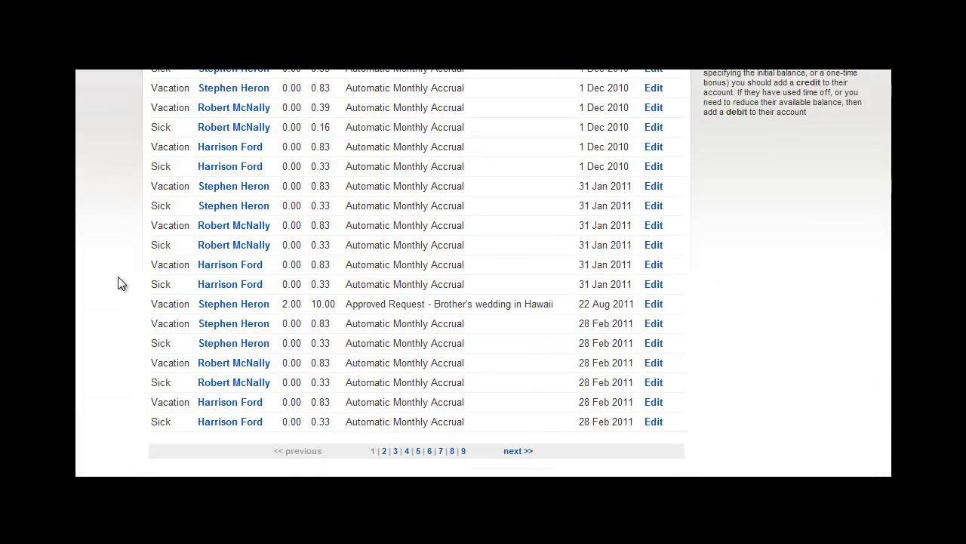
{"action": "scroll", "coordinate": [116, 283], "scroll_direction": "up", "scroll_amount": 3}
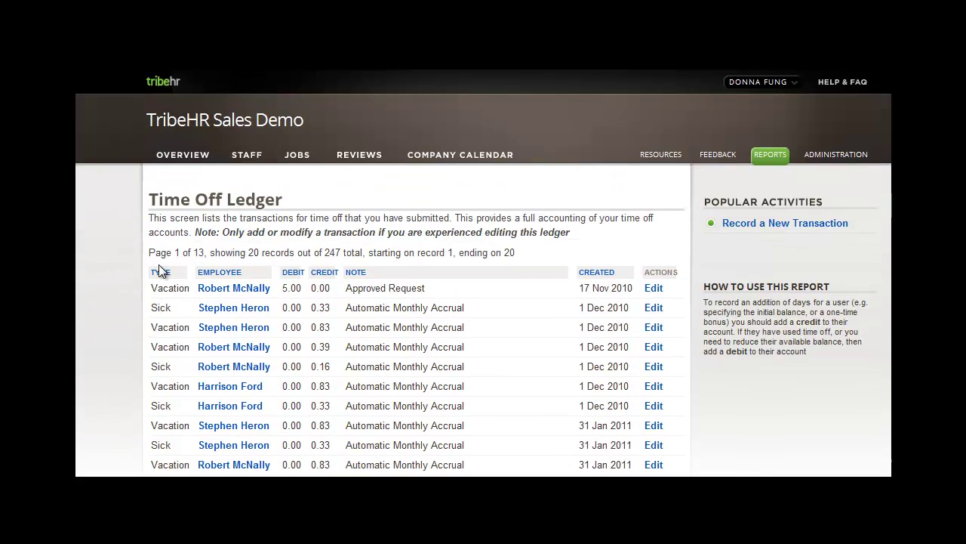
Step: Open the first team member's Time Off tab and view the empty Days in lieu record
{"action": "left_click", "coordinate": [243, 160]}
{"action": "left_click", "coordinate": [249, 258]}
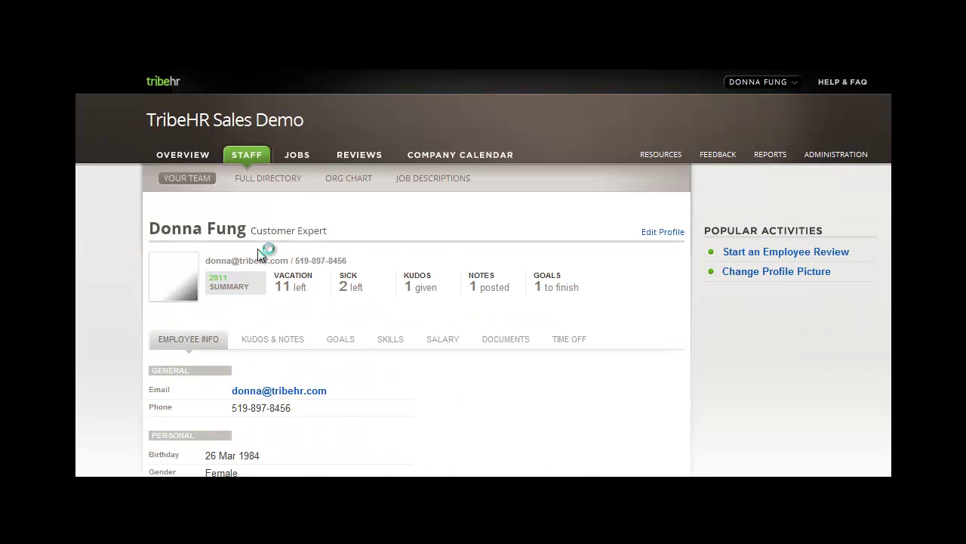
{"action": "left_click", "coordinate": [574, 341]}
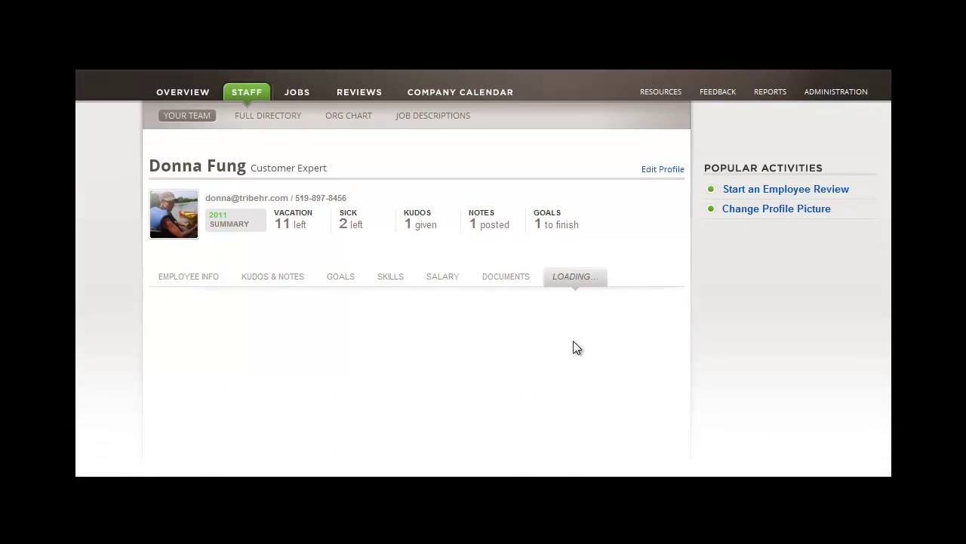
{"action": "scroll", "coordinate": [573, 347], "scroll_direction": "down", "scroll_amount": 1}
{"action": "scroll", "coordinate": [573, 348], "scroll_direction": "down", "scroll_amount": 2}
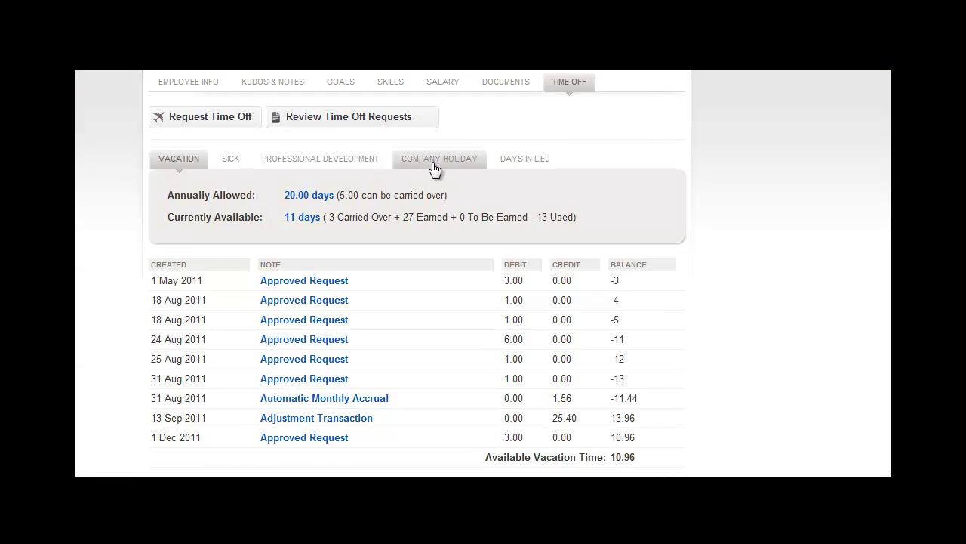
{"action": "left_click", "coordinate": [522, 158]}
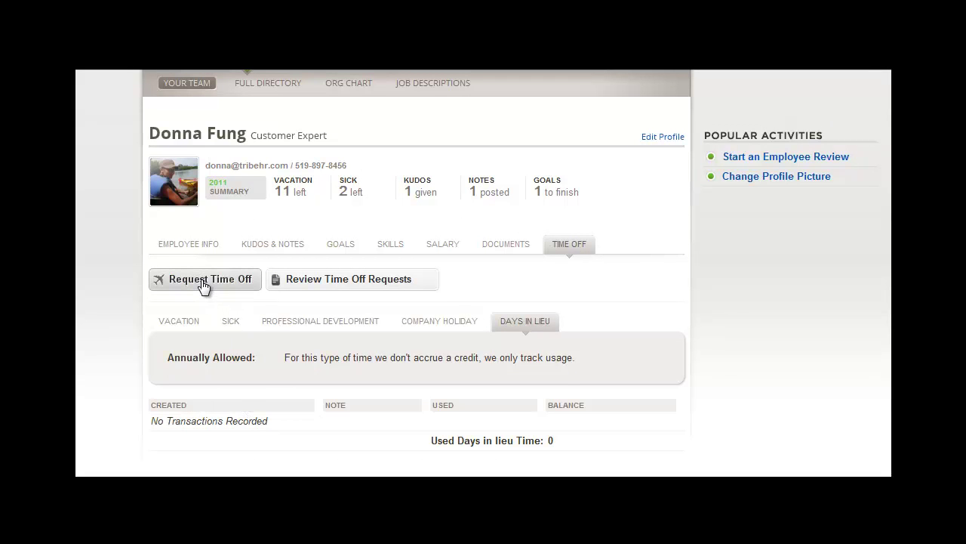
{"action": "scroll", "coordinate": [201, 282], "scroll_direction": "up", "scroll_amount": 2}
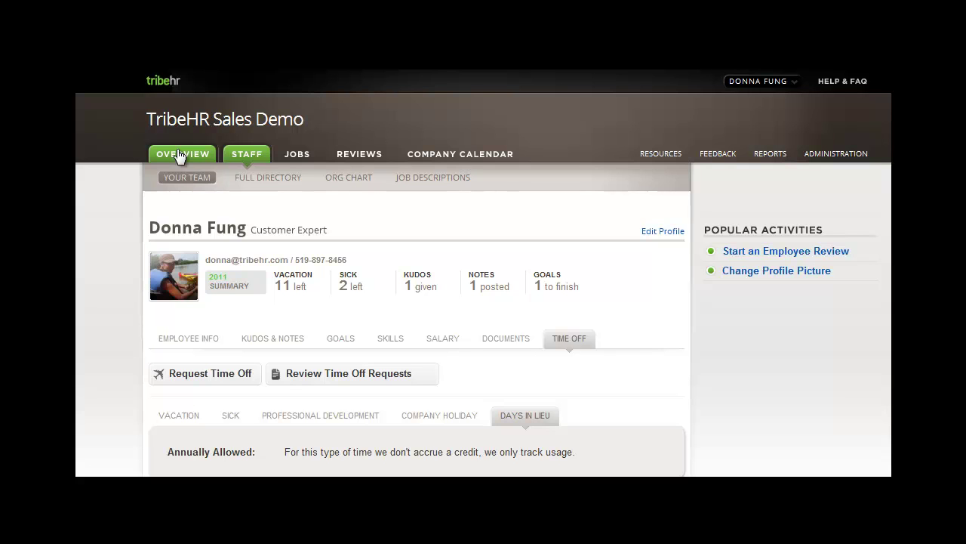
Step: From the Overview, choose vacation dates from 10/10/2011 to 10/14/2011
{"action": "left_click", "coordinate": [179, 156]}
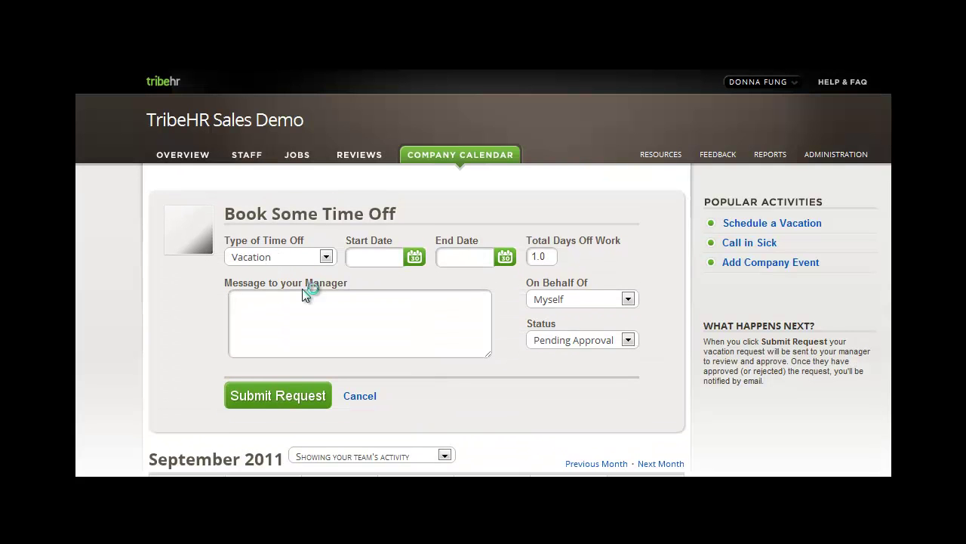
{"action": "left_click", "coordinate": [326, 258]}
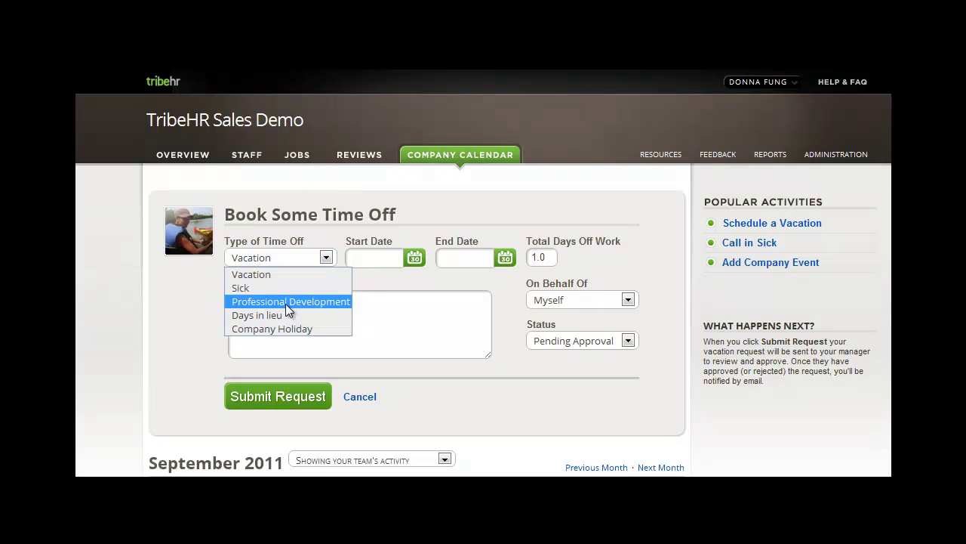
{"action": "left_click", "coordinate": [377, 257]}
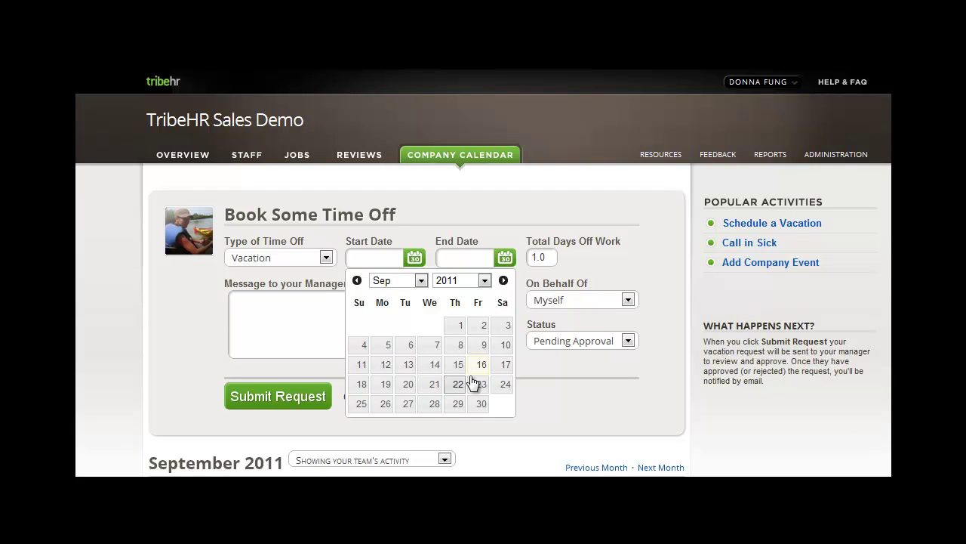
{"action": "left_click", "coordinate": [511, 256]}
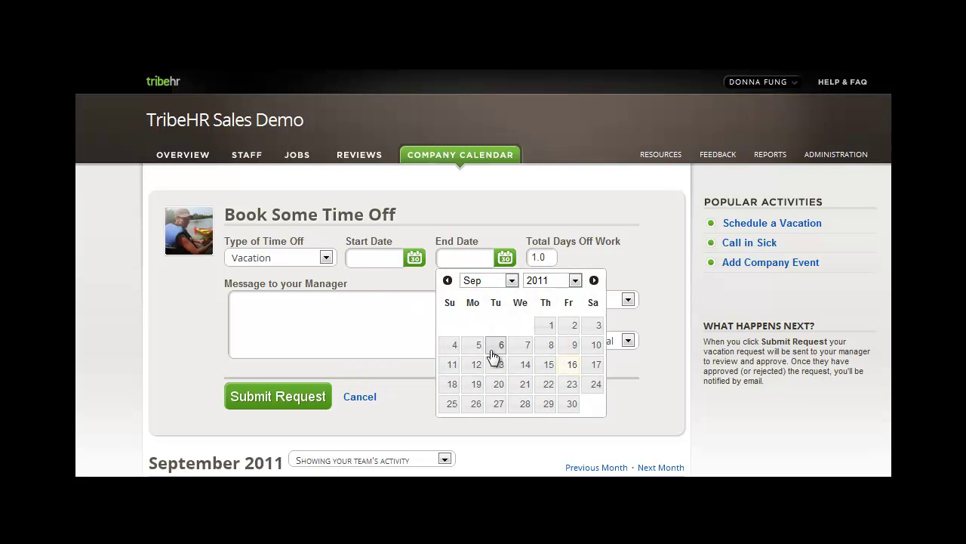
{"action": "left_click", "coordinate": [414, 259]}
{"action": "left_click", "coordinate": [421, 280]}
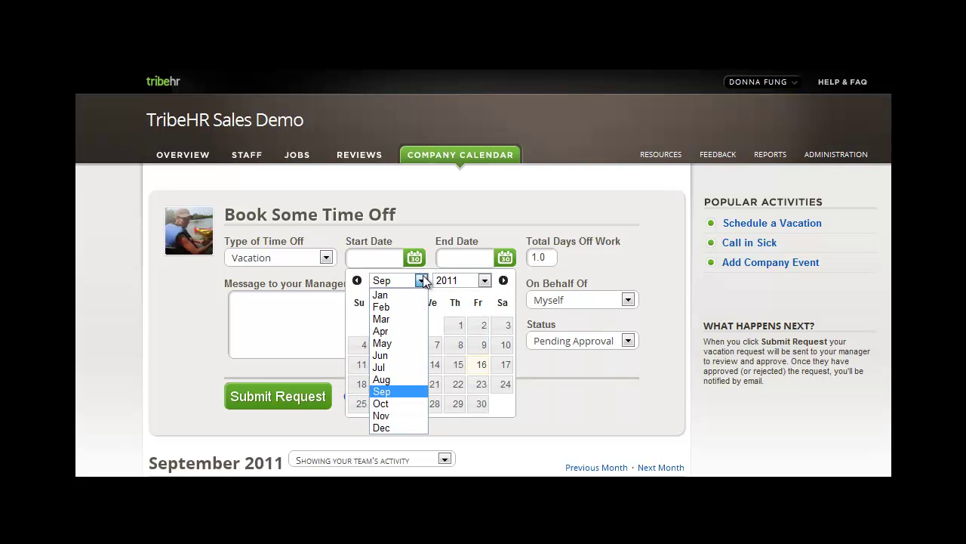
{"action": "left_click", "coordinate": [384, 403]}
{"action": "left_click", "coordinate": [385, 367]}
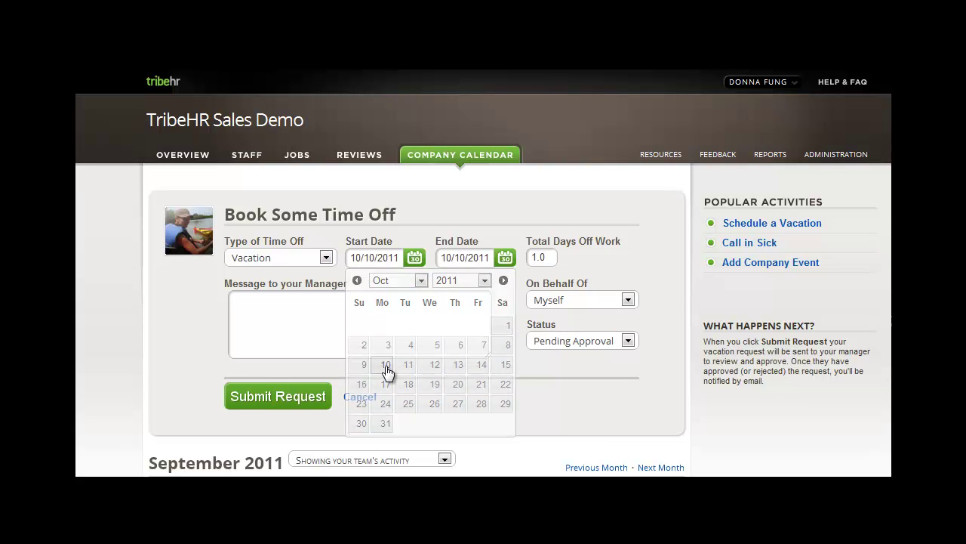
{"action": "left_click", "coordinate": [503, 258]}
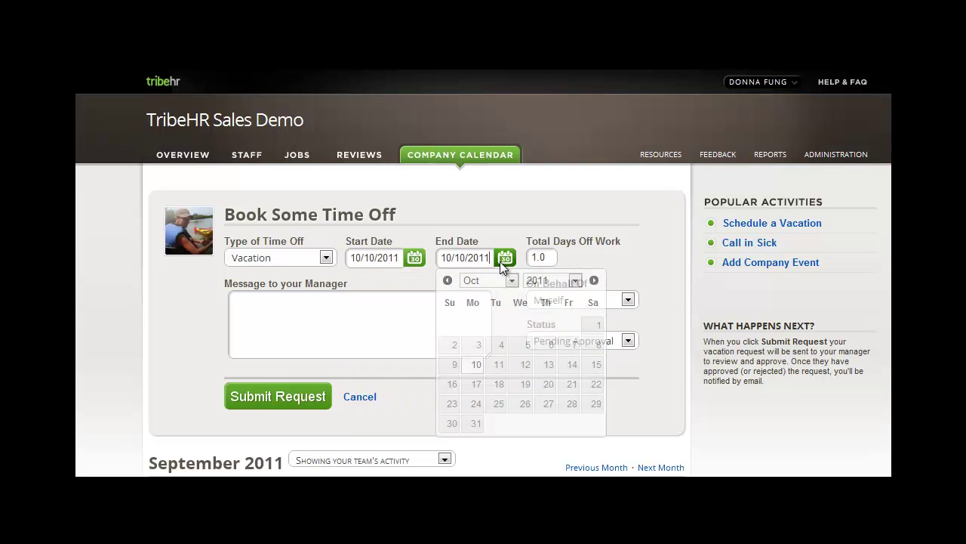
{"action": "left_click", "coordinate": [563, 366]}
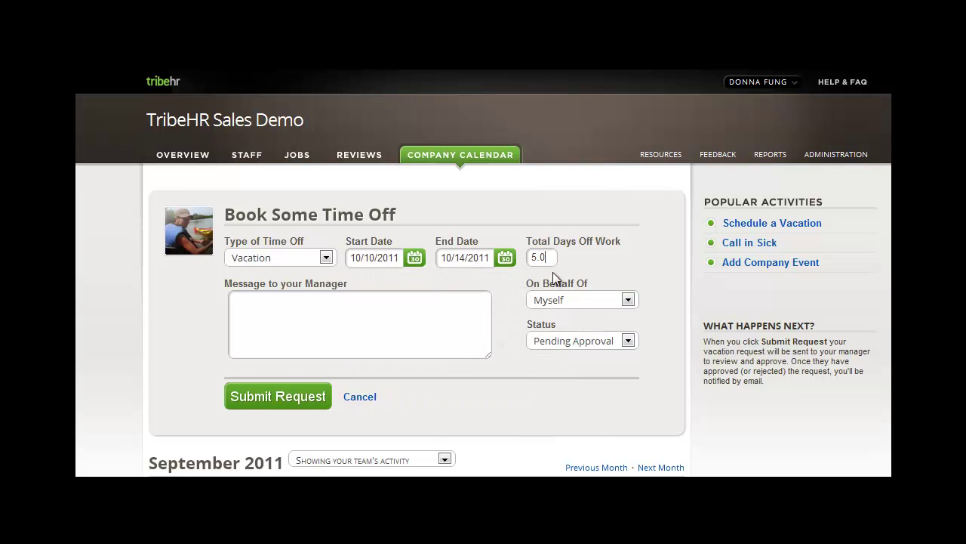
Step: Book the time off for another employee with status Approved and submit it
{"action": "left_click", "coordinate": [627, 299]}
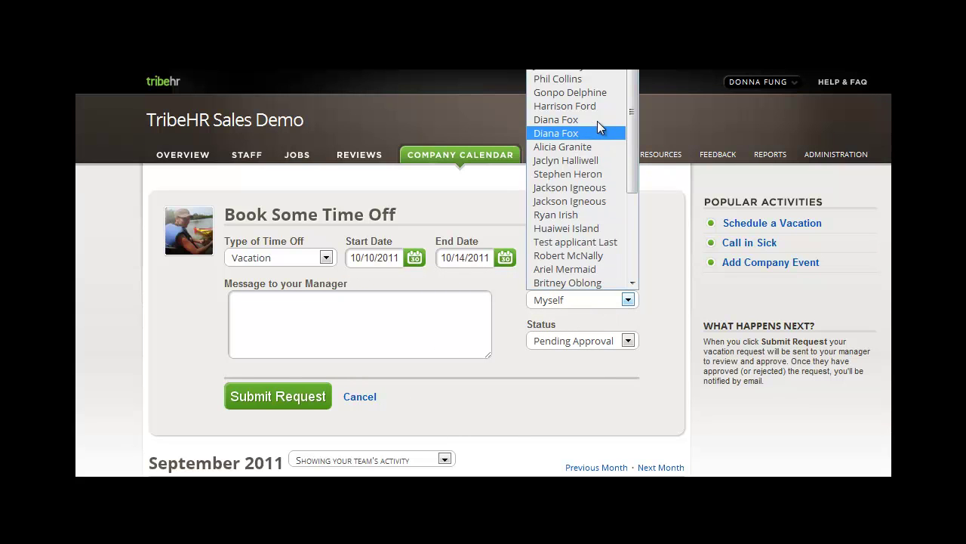
{"action": "scroll", "coordinate": [600, 139], "scroll_direction": "down", "scroll_amount": 4}
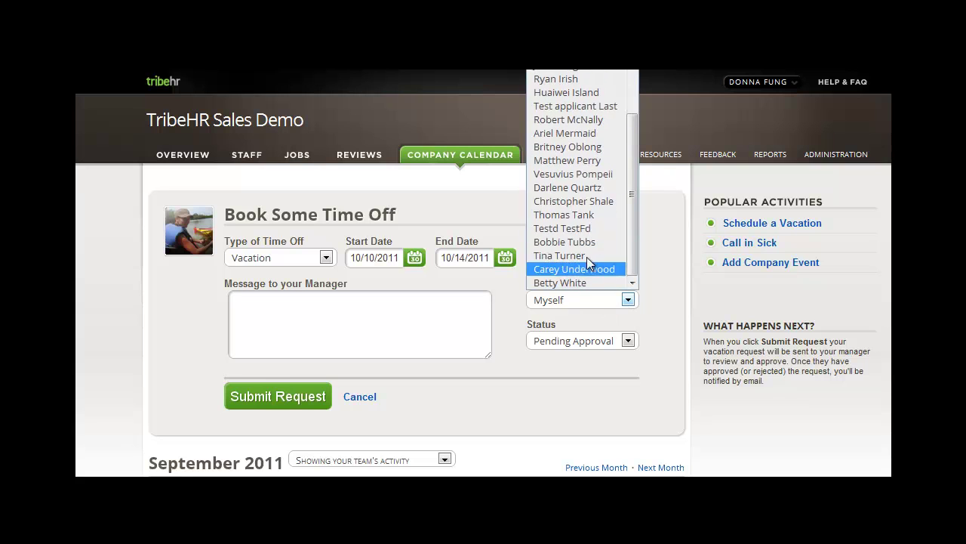
{"action": "left_click", "coordinate": [586, 257]}
{"action": "left_click", "coordinate": [618, 337]}
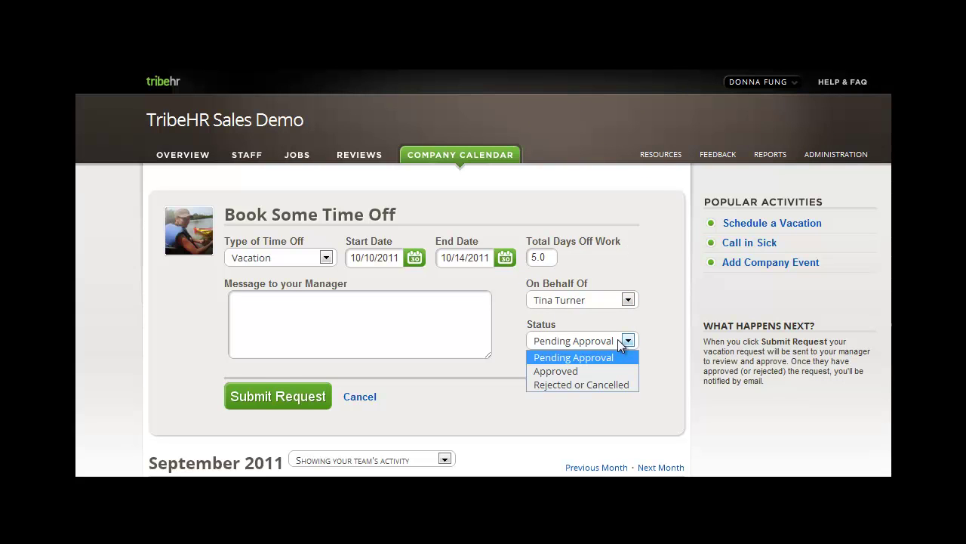
{"action": "left_click", "coordinate": [577, 371]}
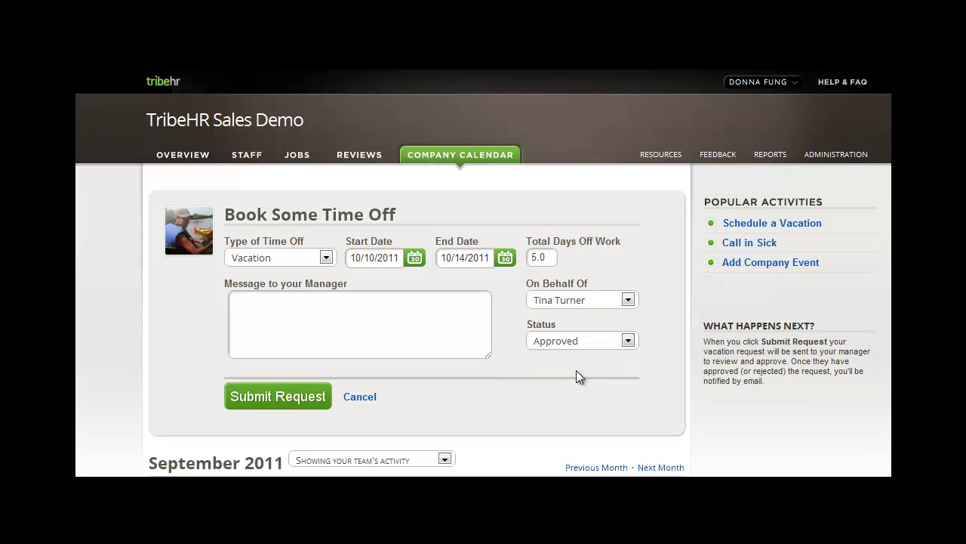
{"action": "left_click", "coordinate": [281, 400]}
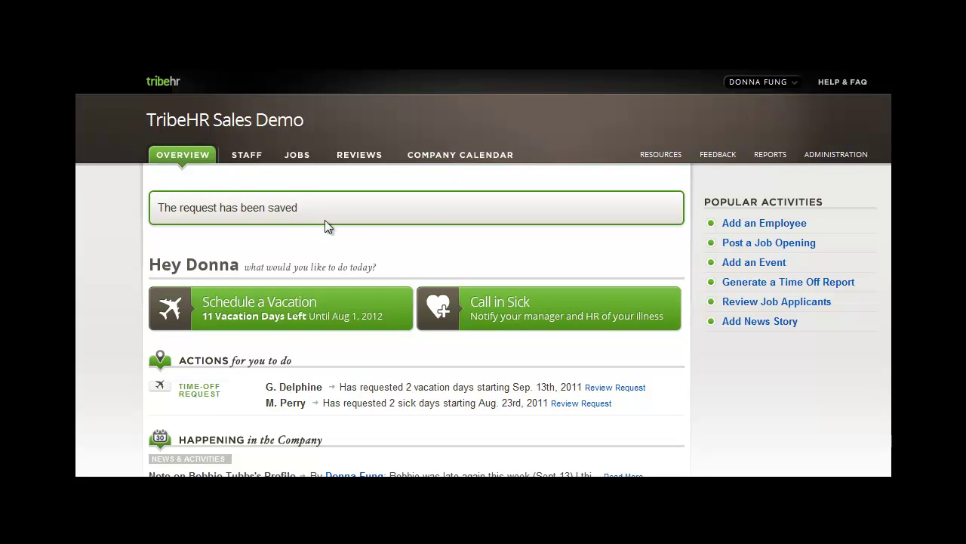
Step: Review the pending 09/13–09/14/2011 vacation request and set its status to Rejected or Cancelled
{"action": "left_click", "coordinate": [768, 83]}
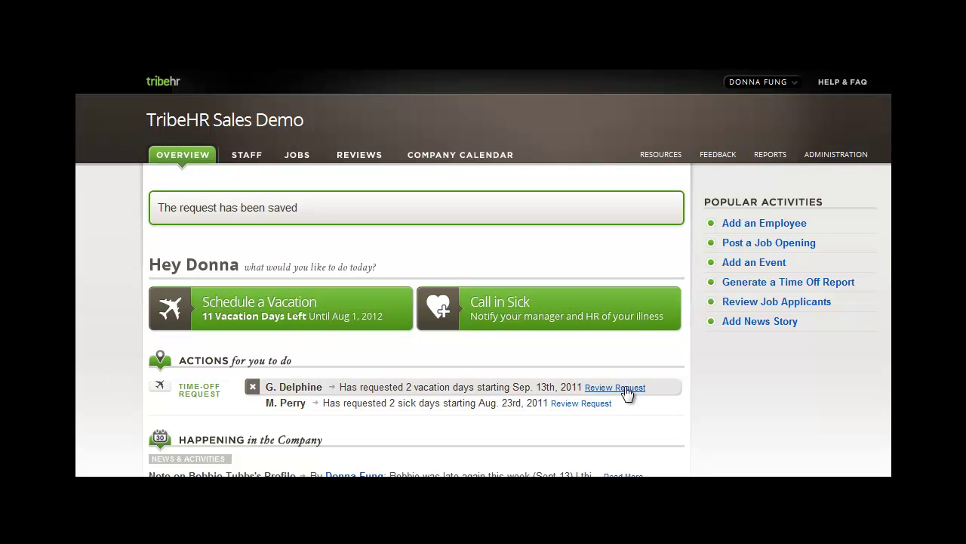
{"action": "mouse_move", "coordinate": [623, 388]}
{"action": "left_click", "coordinate": [626, 387]}
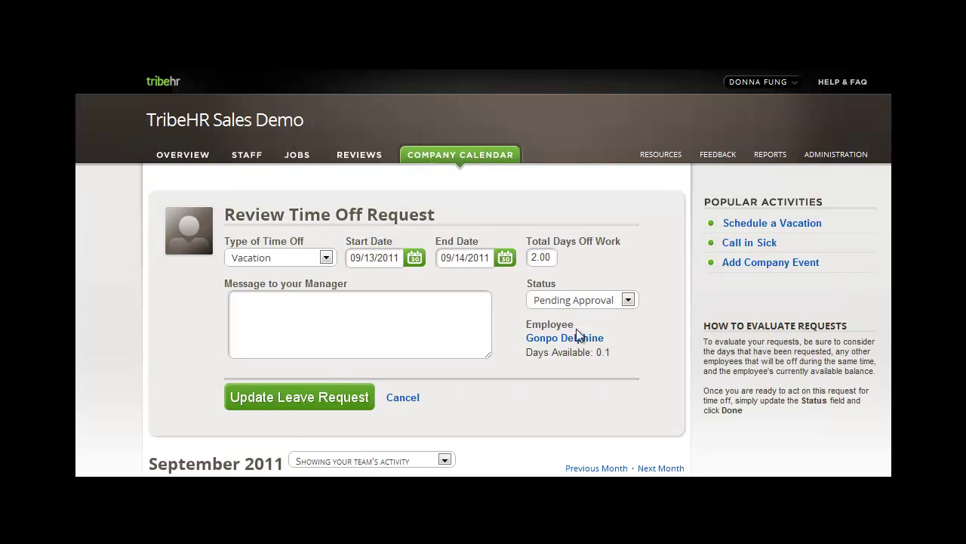
{"action": "left_click", "coordinate": [627, 301]}
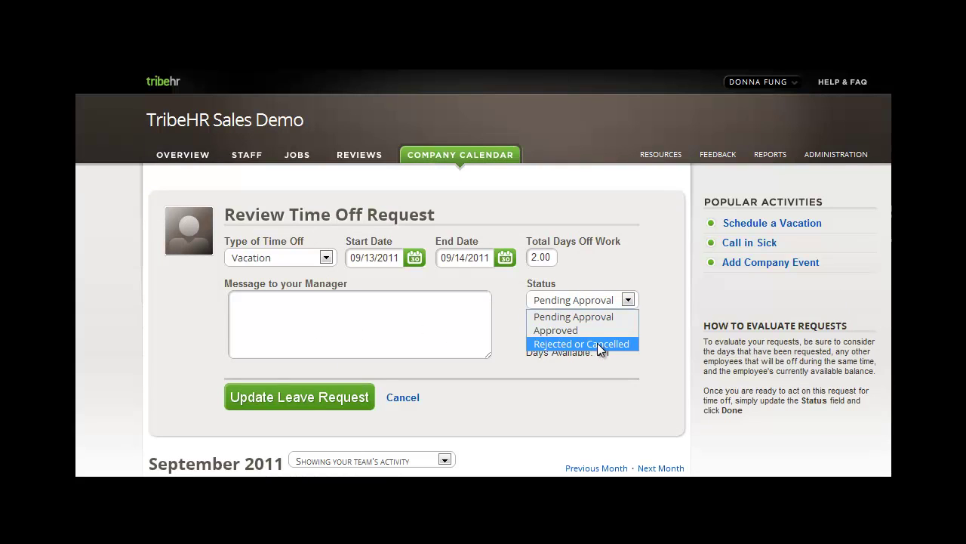
{"action": "left_click", "coordinate": [598, 342]}
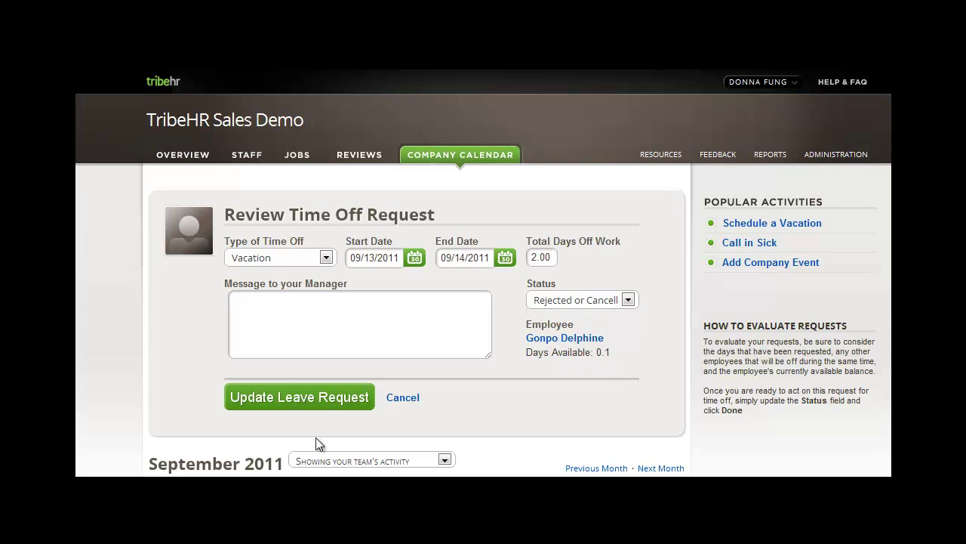
Step: Save the rejected vacation request, then approve and save the 08/23/2011 two-day sick request
{"action": "left_click", "coordinate": [290, 401]}
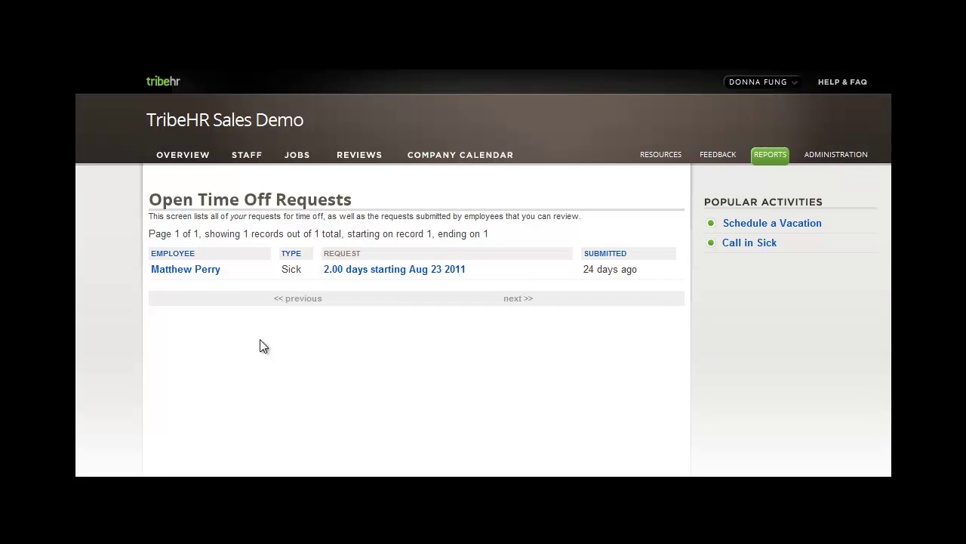
{"action": "left_click", "coordinate": [390, 272]}
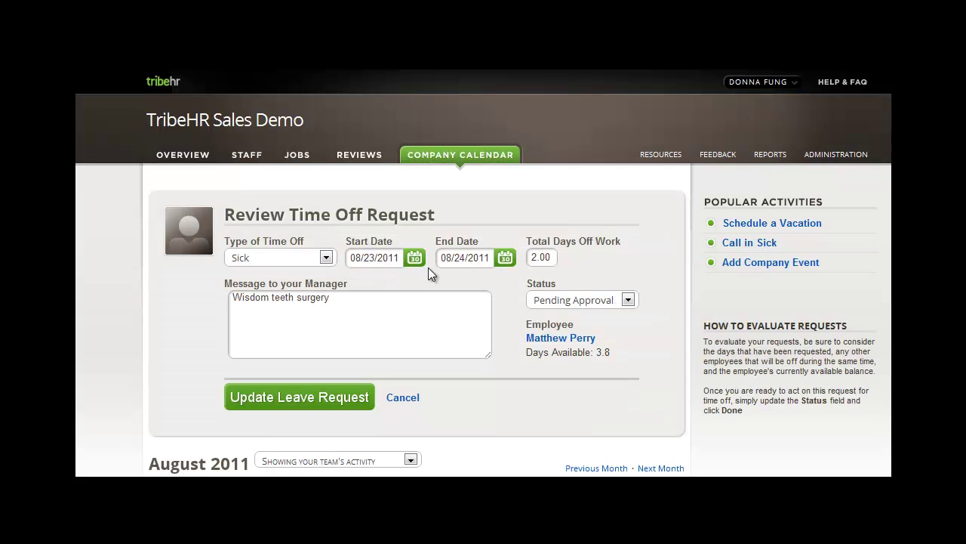
{"action": "left_click", "coordinate": [604, 300]}
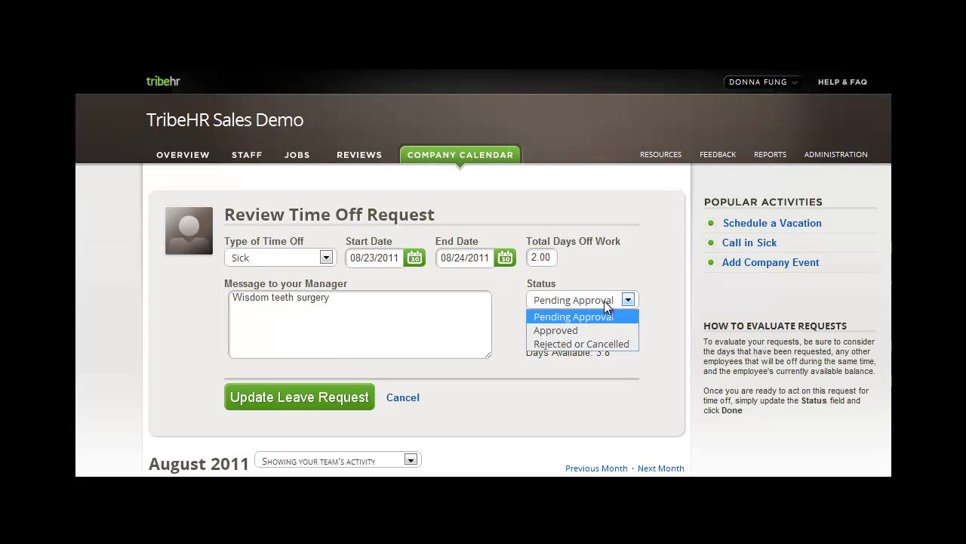
{"action": "left_click", "coordinate": [576, 329]}
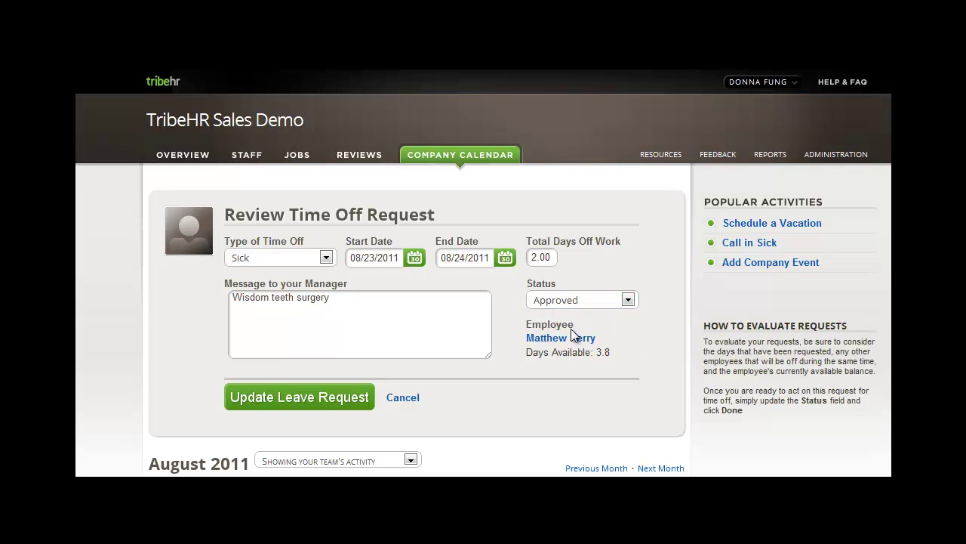
{"action": "left_click", "coordinate": [296, 398]}
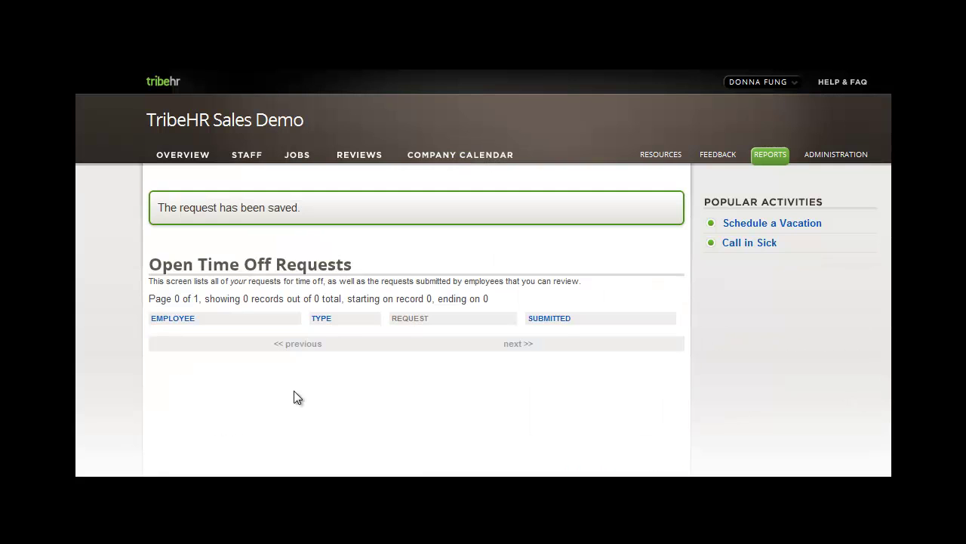
Step: Search the Full Directory for the employee and open their profile
{"action": "left_click", "coordinate": [246, 160]}
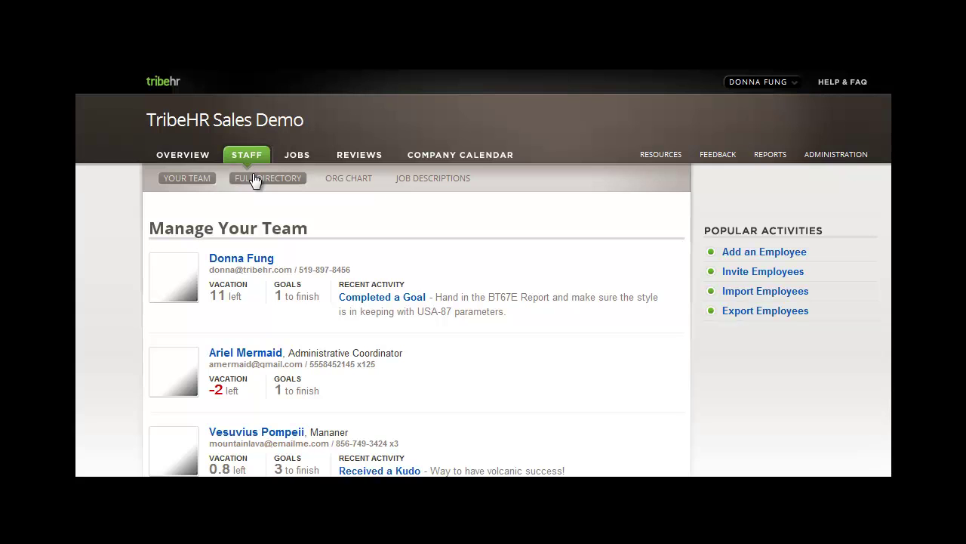
{"action": "left_click", "coordinate": [253, 184]}
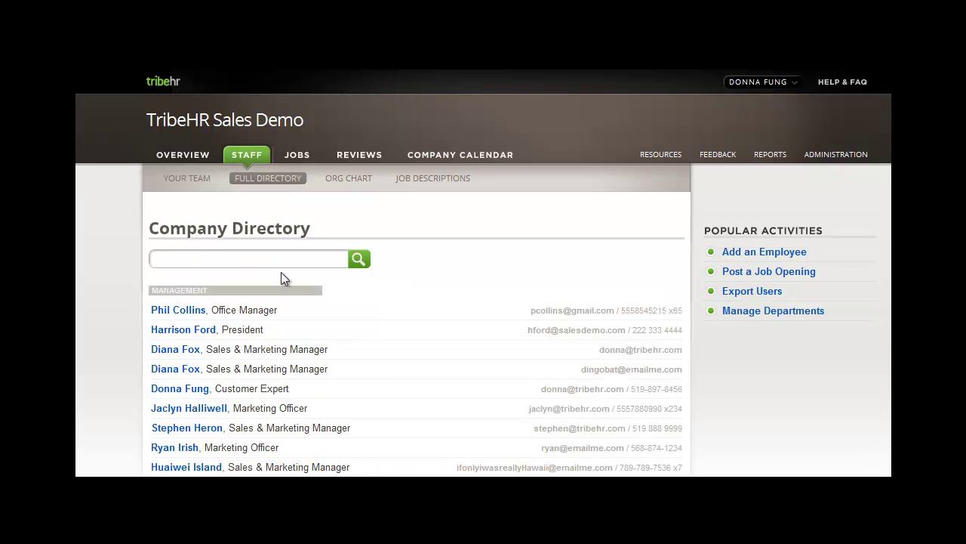
{"action": "type", "text": "matthew"}
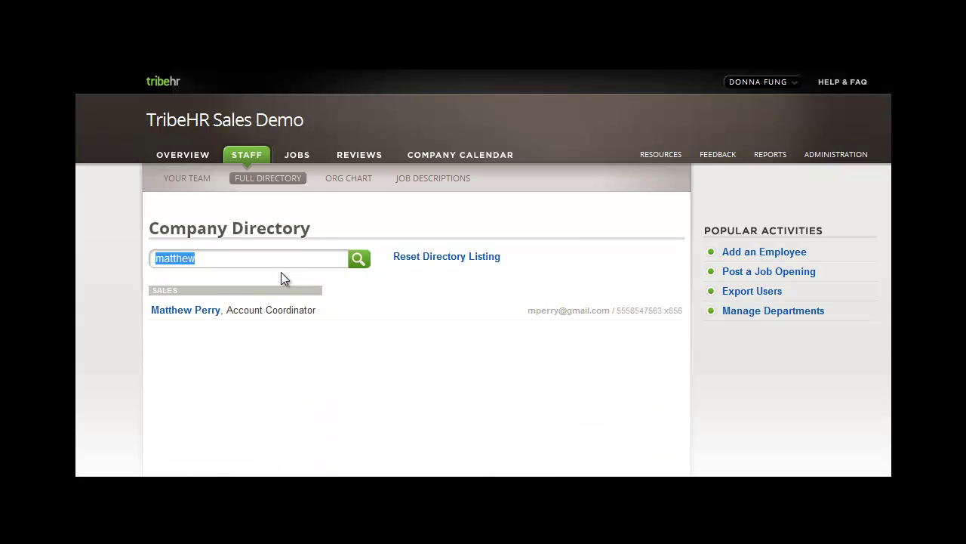
{"action": "left_click", "coordinate": [182, 311]}
Step: Review the employee's Sick balance and approved August request, leaving it unchanged
{"action": "left_click", "coordinate": [565, 338]}
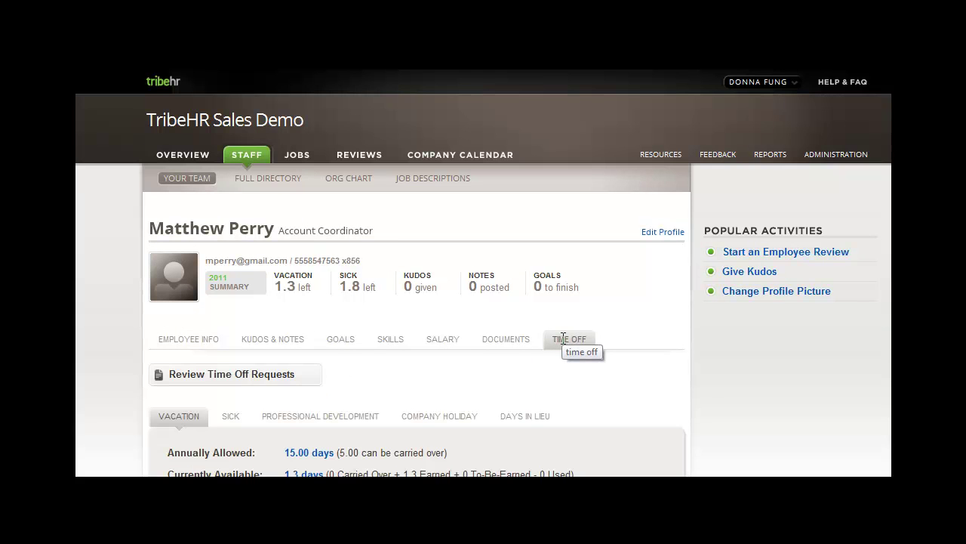
{"action": "scroll", "coordinate": [563, 338], "scroll_direction": "down", "scroll_amount": 3}
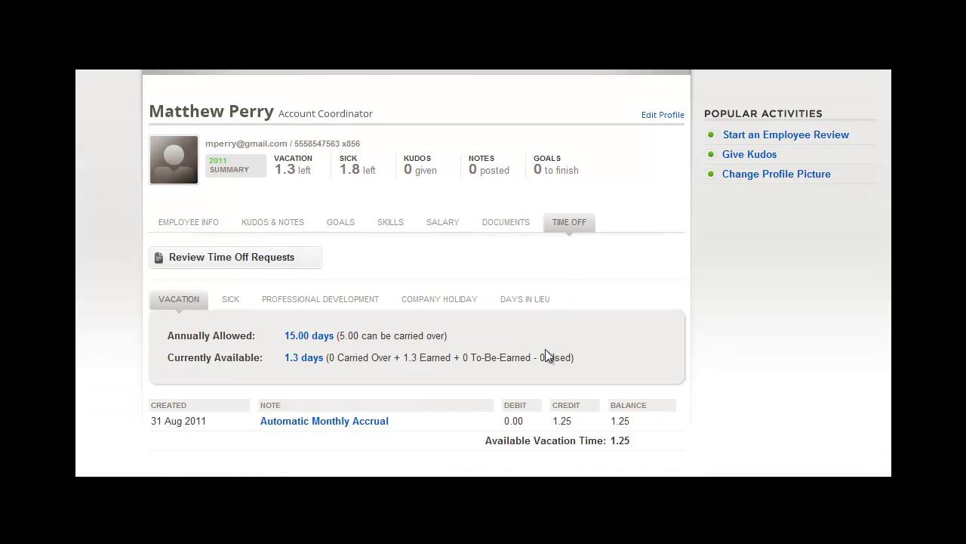
{"action": "left_click", "coordinate": [231, 299]}
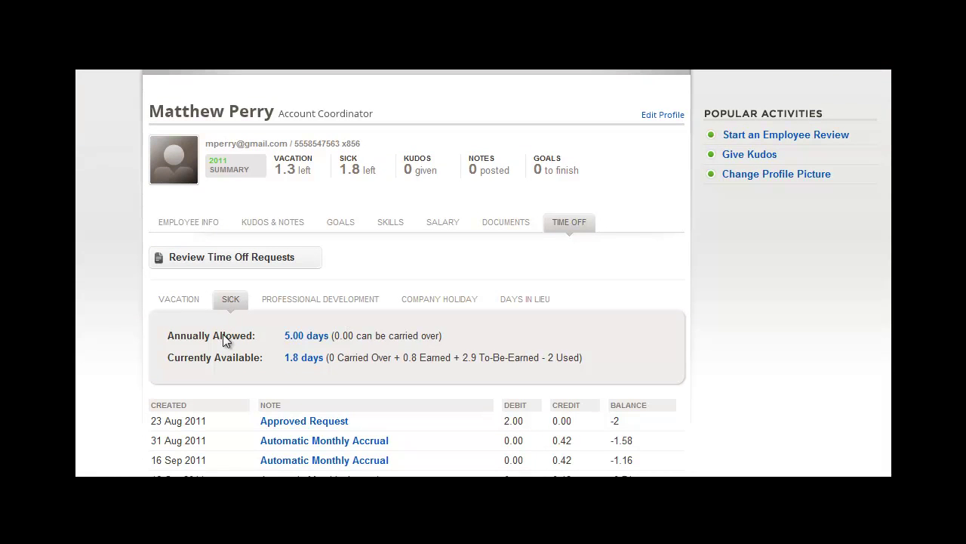
{"action": "scroll", "coordinate": [308, 430], "scroll_direction": "down", "scroll_amount": 2}
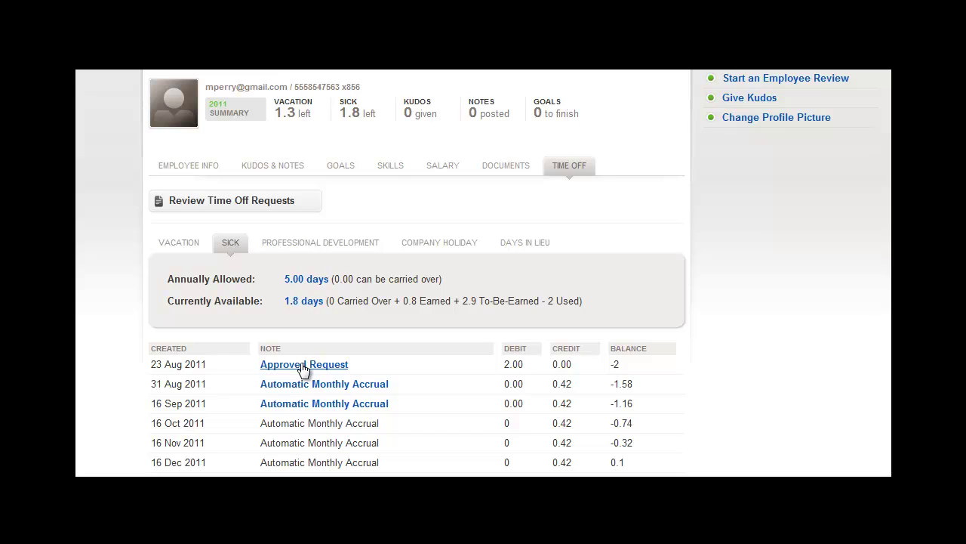
{"action": "left_click", "coordinate": [302, 366]}
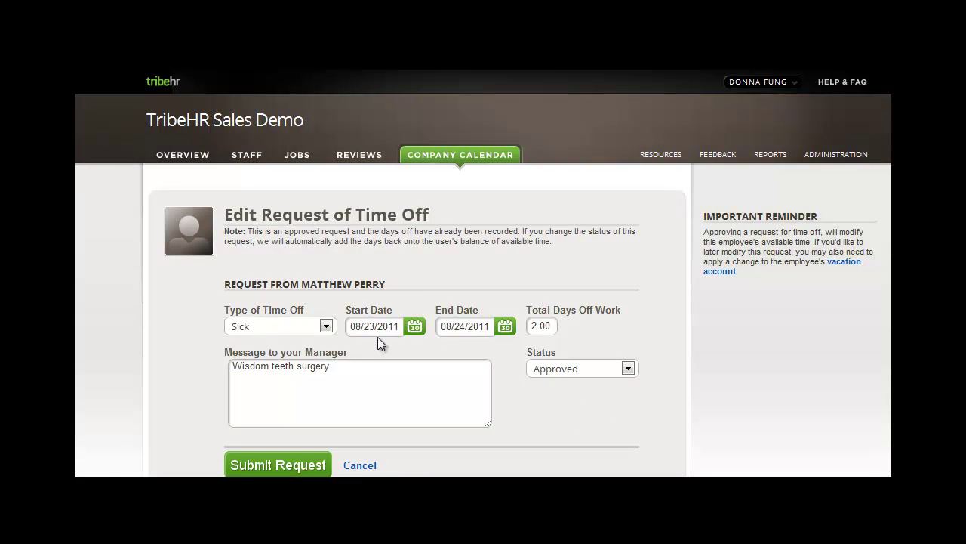
{"action": "left_click", "coordinate": [628, 369]}
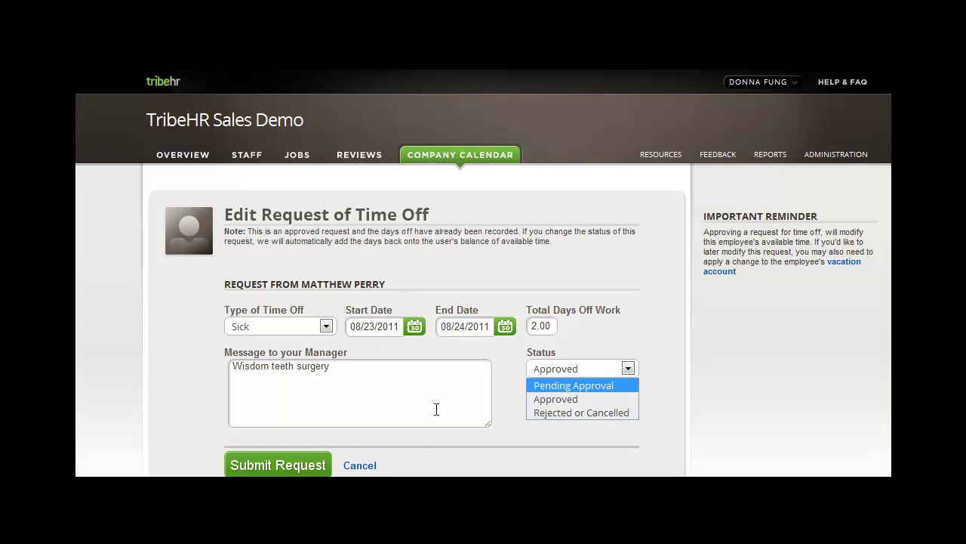
{"action": "left_click", "coordinate": [360, 465]}
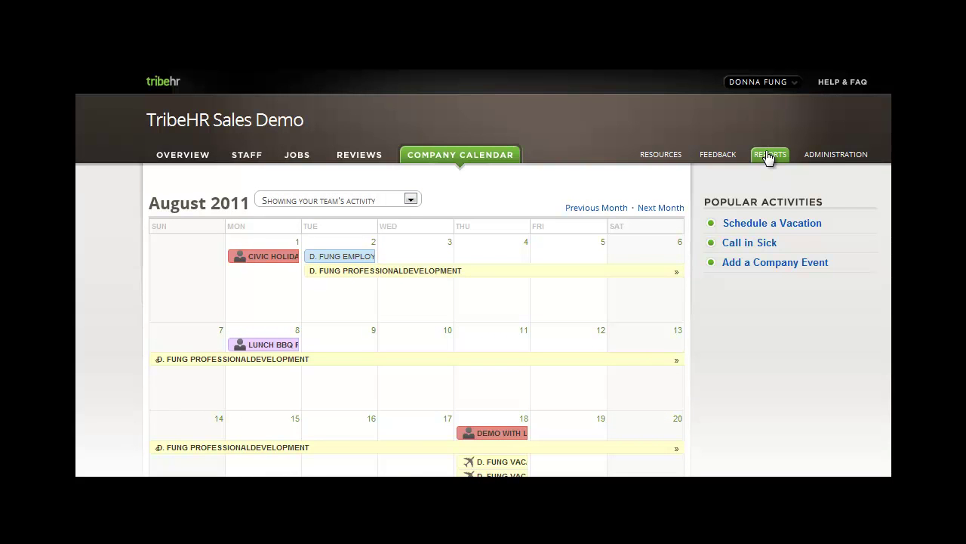
Step: Open the Time Off Report with 2011 kept as the report year
{"action": "left_click", "coordinate": [769, 156]}
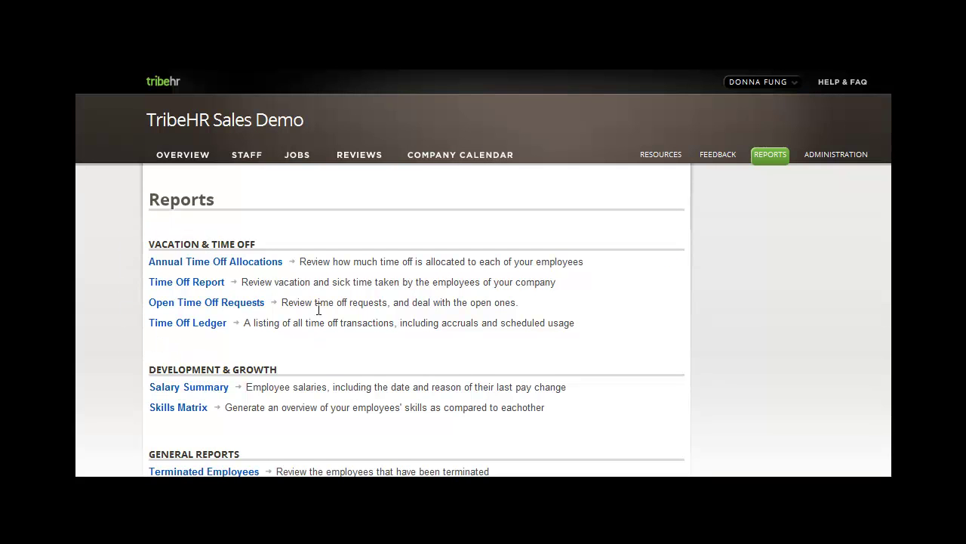
{"action": "left_click", "coordinate": [167, 287]}
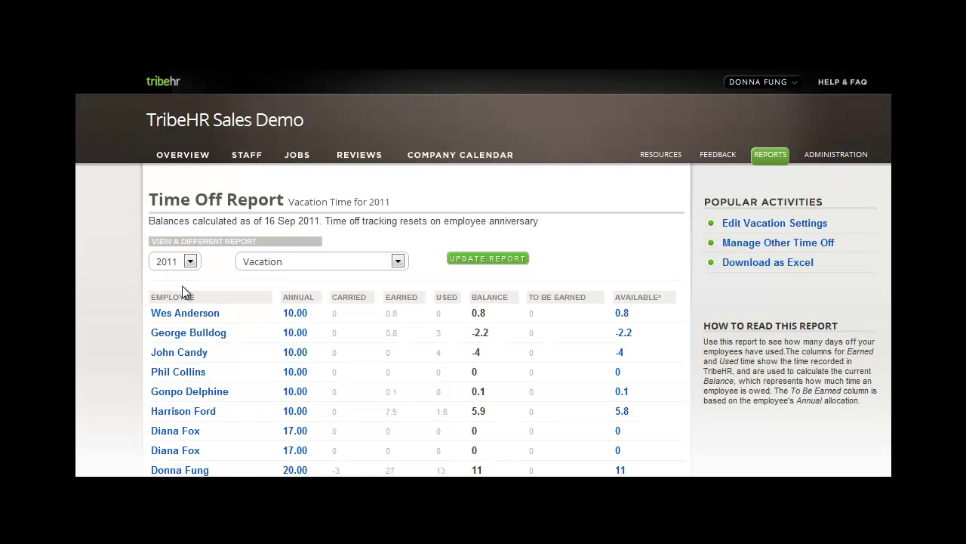
{"action": "left_click", "coordinate": [185, 265]}
{"action": "left_click", "coordinate": [217, 261]}
Step: Regenerate the report for Sick time, review employee balances, then return to Overview
{"action": "left_click", "coordinate": [398, 261]}
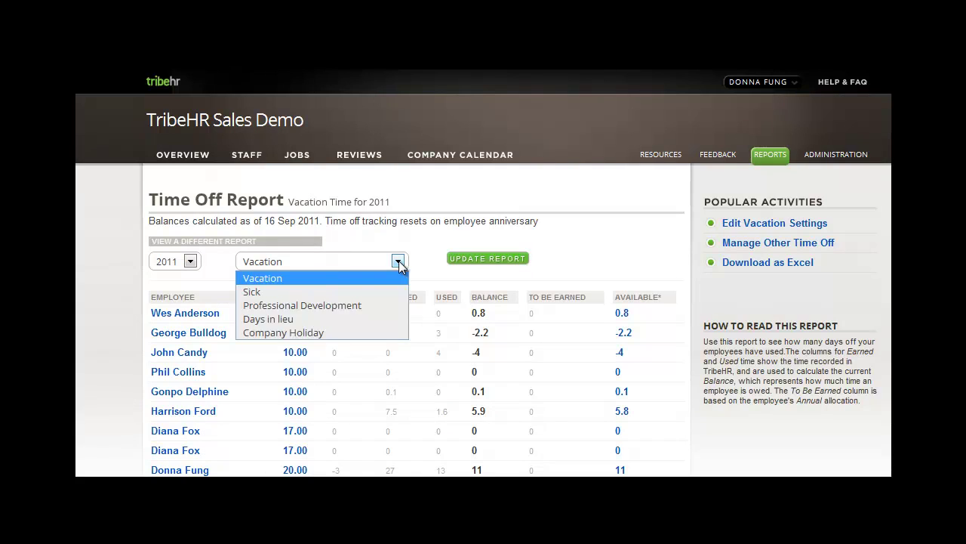
{"action": "left_click", "coordinate": [274, 291]}
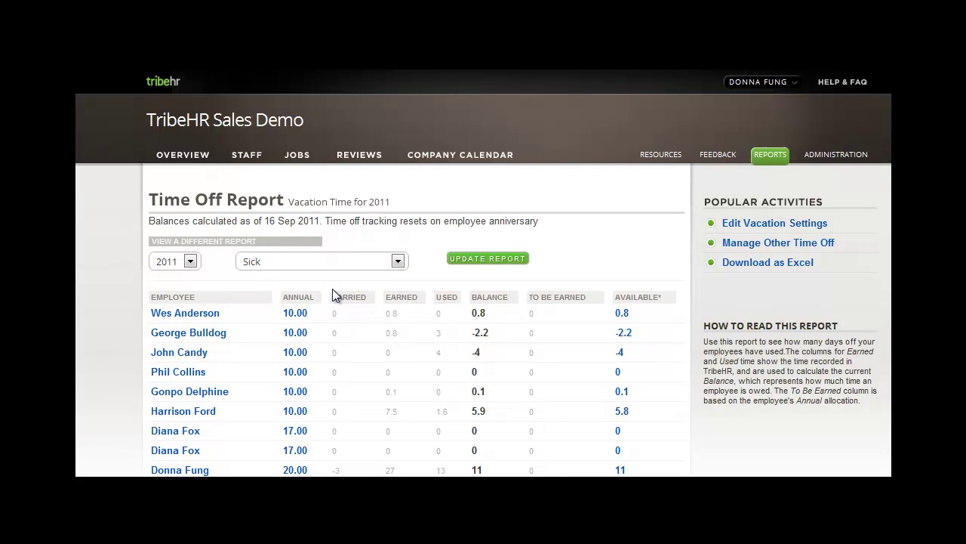
{"action": "left_click", "coordinate": [488, 266]}
{"action": "scroll", "coordinate": [128, 308], "scroll_direction": "down", "scroll_amount": 6}
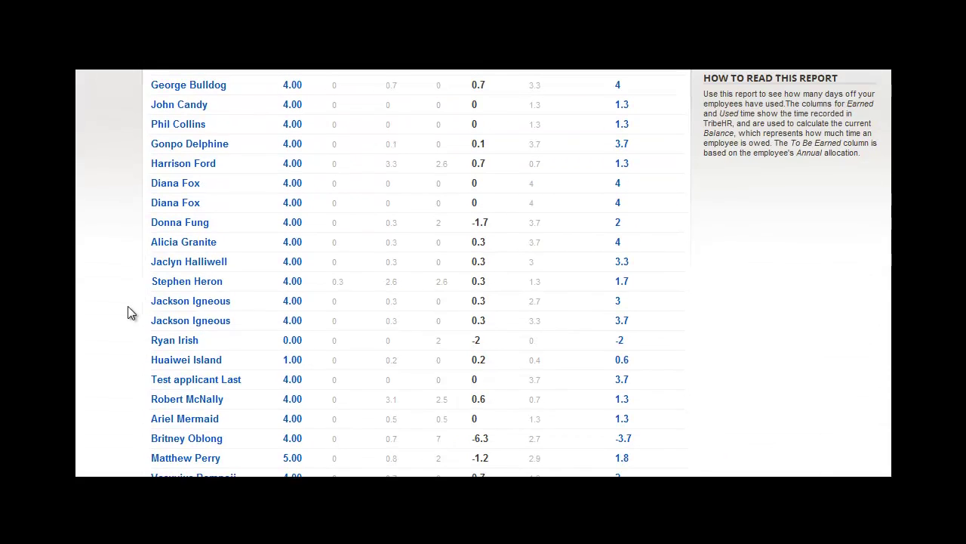
{"action": "scroll", "coordinate": [127, 306], "scroll_direction": "up", "scroll_amount": 6}
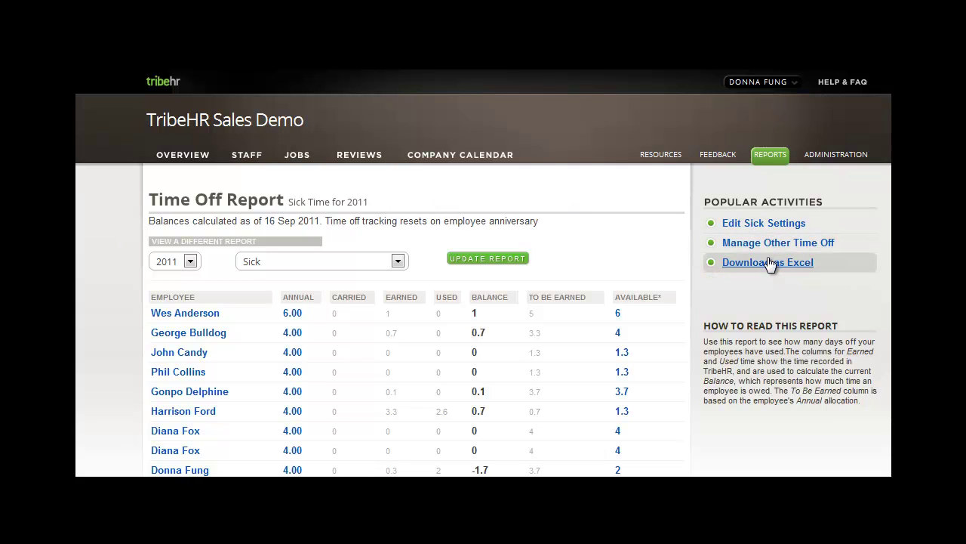
{"action": "left_click", "coordinate": [192, 160]}
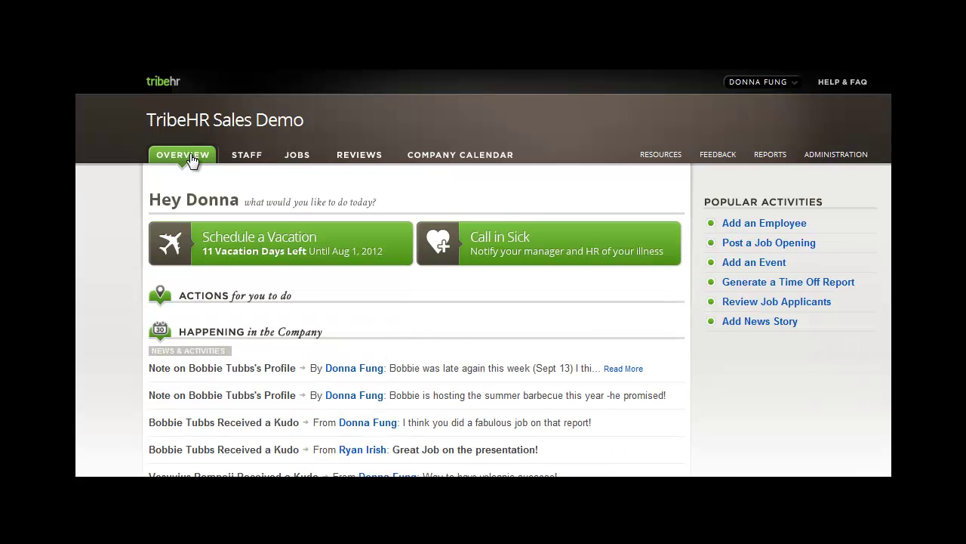